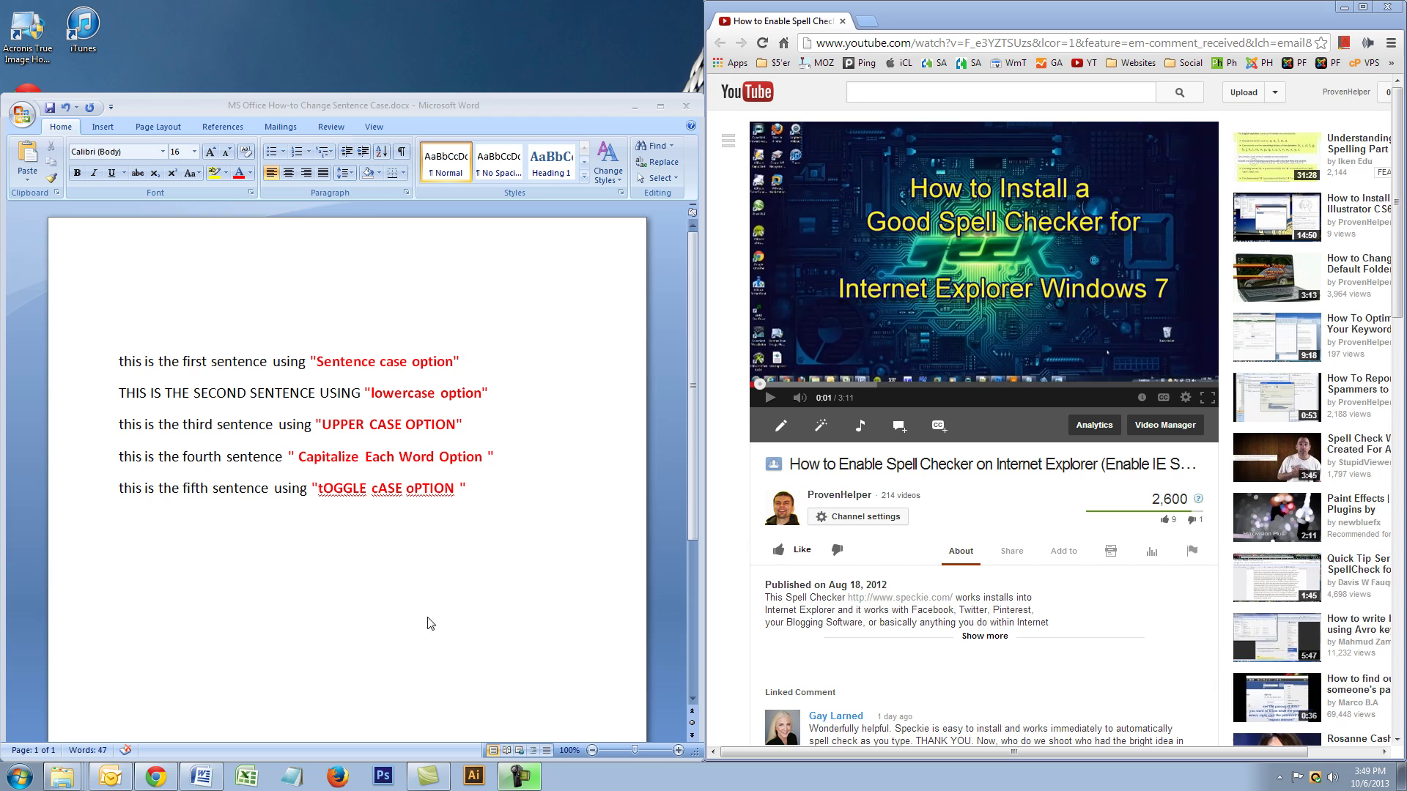
# Step: Look through the Change Case options list without choosing an option
pyautogui.scroll(-2, 732, 646)
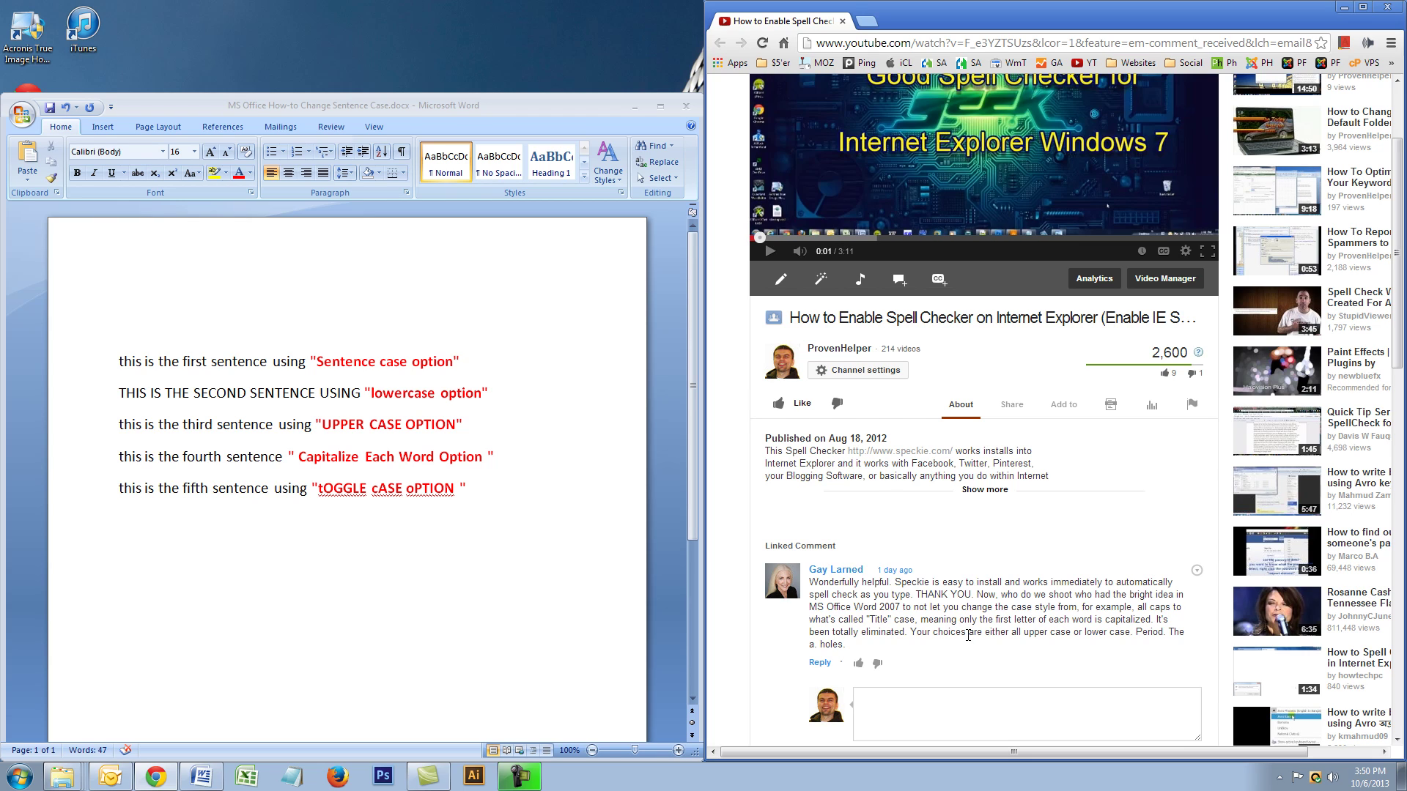
pyautogui.scroll(3, 937, 663)
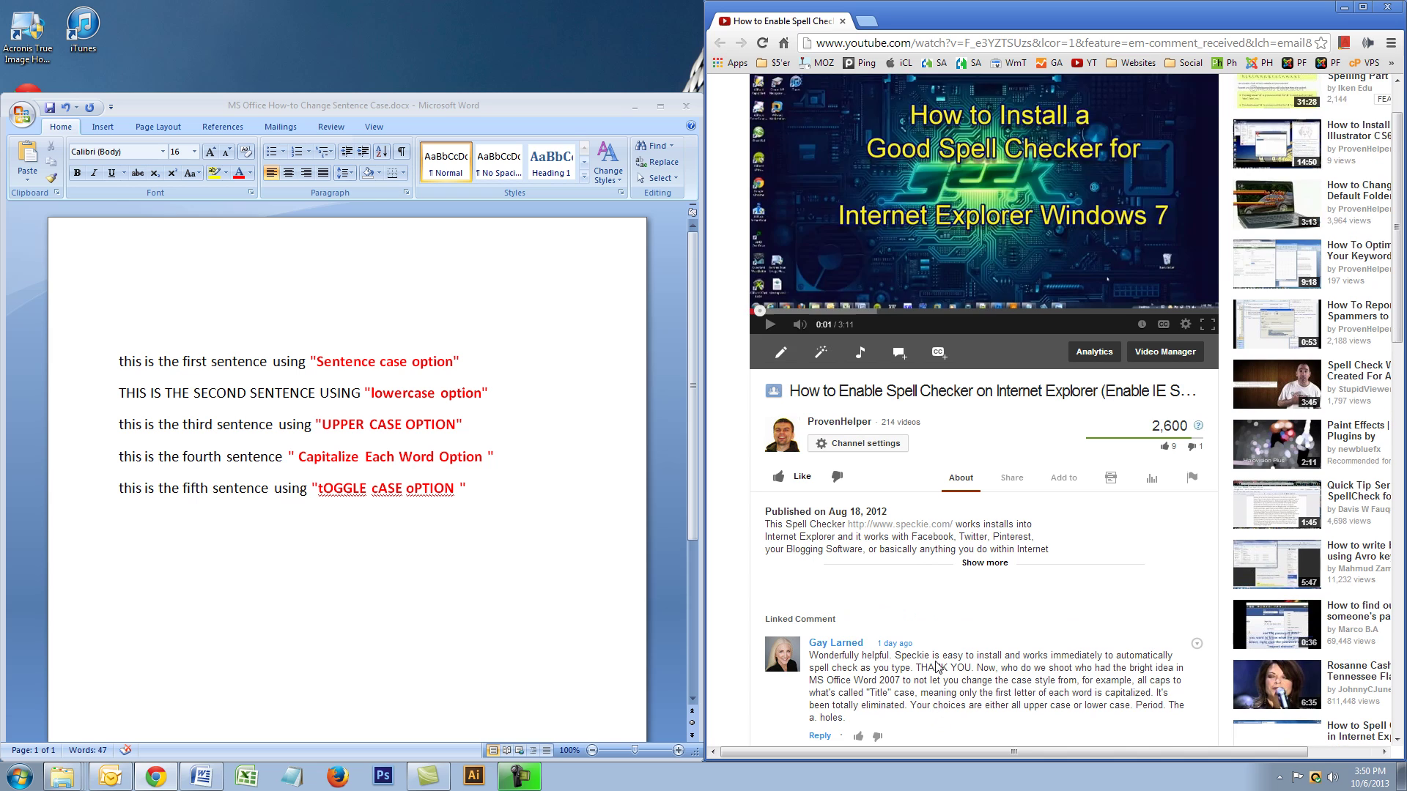
pyautogui.scroll(-1, 938, 667)
pyautogui.click(196, 173)
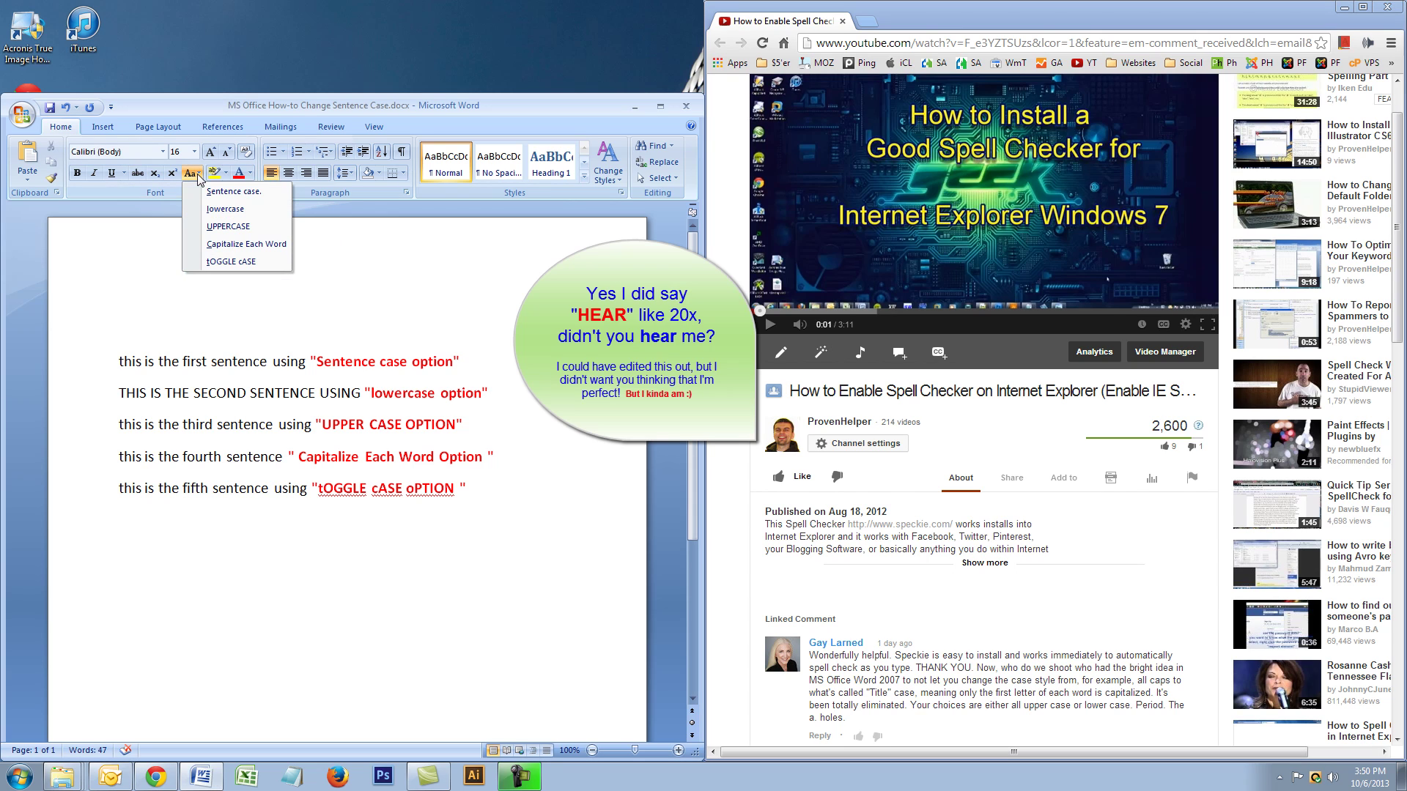
pyautogui.click(197, 173)
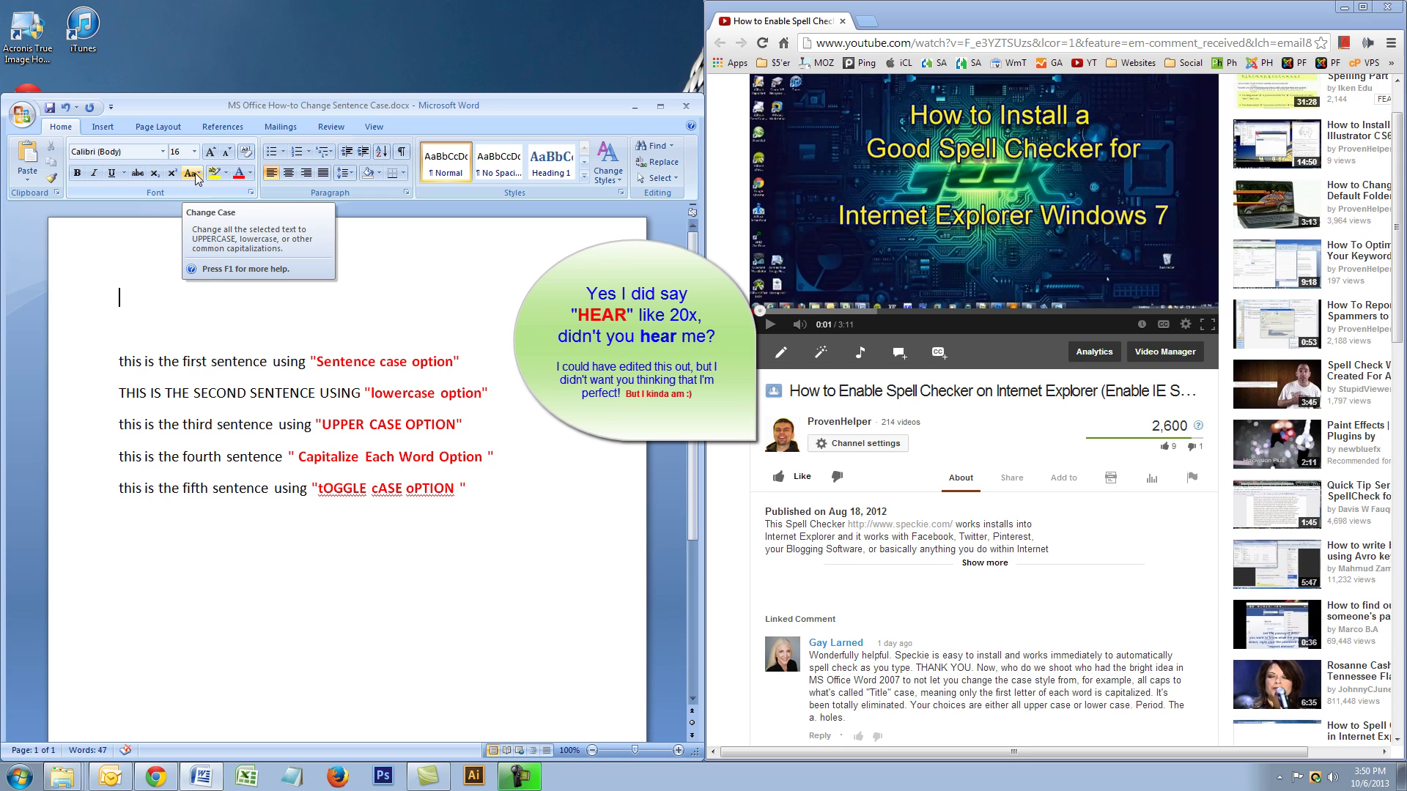
pyautogui.click(192, 175)
pyautogui.click(125, 334)
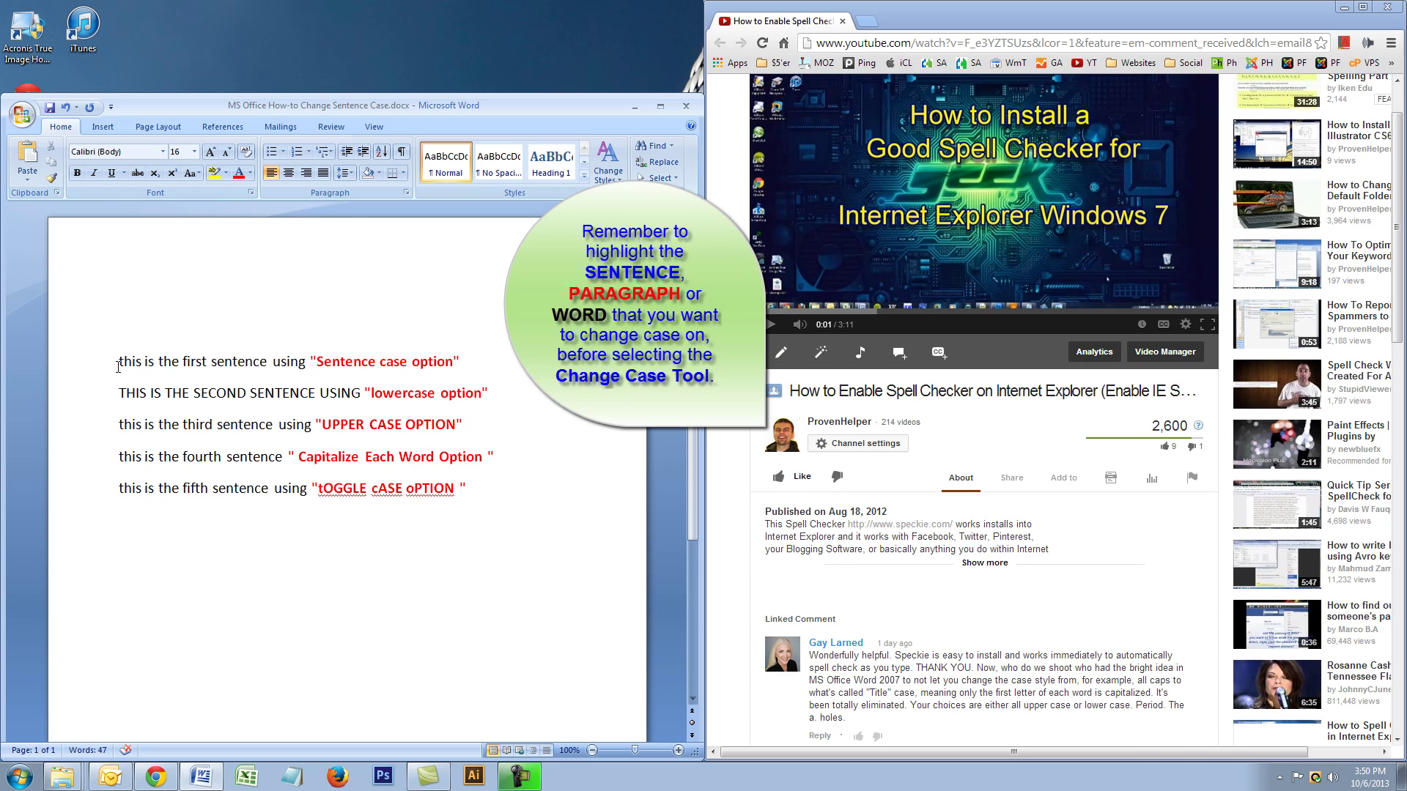
# Step: Apply Sentence case to the first sentence so it starts with a capital 'This'
pyautogui.moveTo(118, 366); pyautogui.dragTo(310, 367)
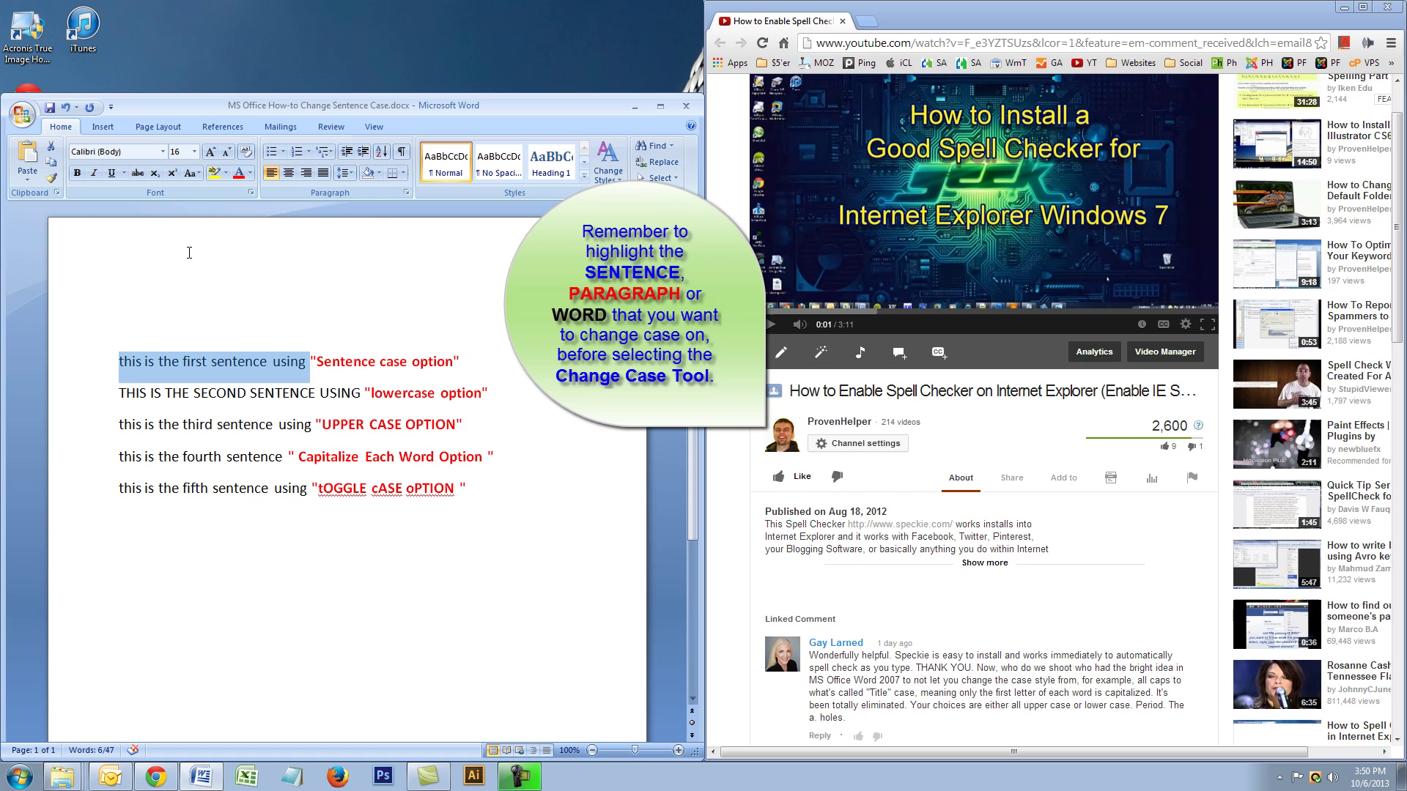
pyautogui.click(192, 173)
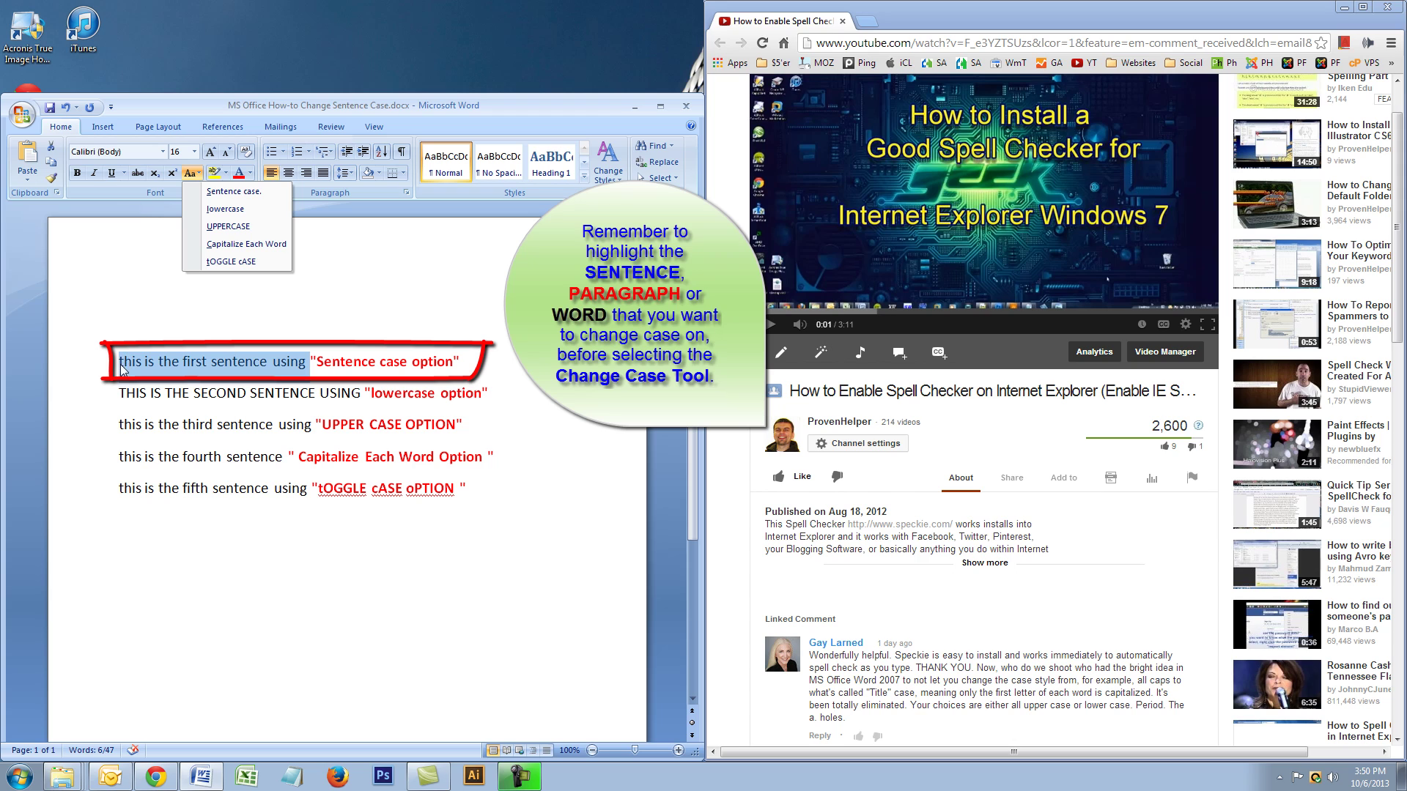
pyautogui.click(232, 191)
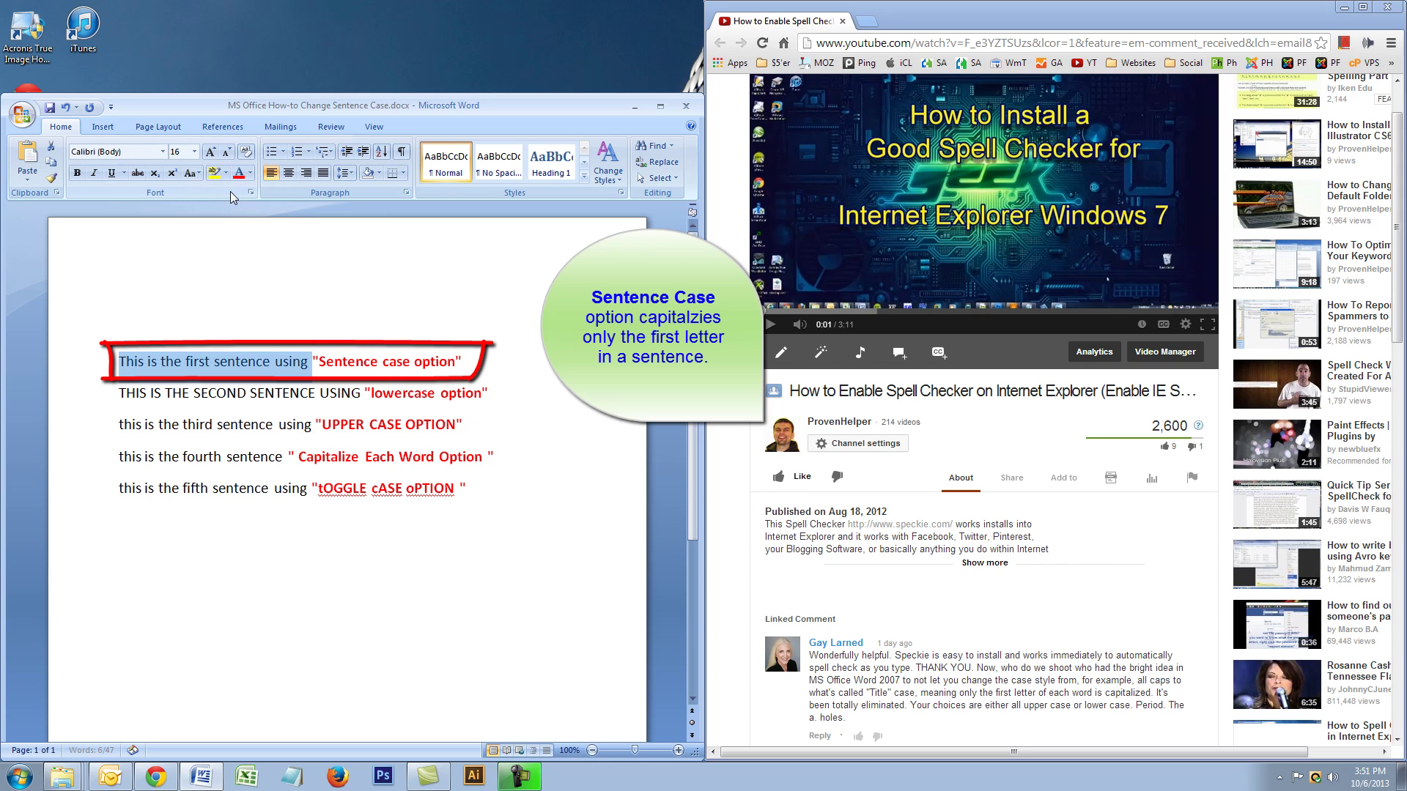
pyautogui.click(208, 297)
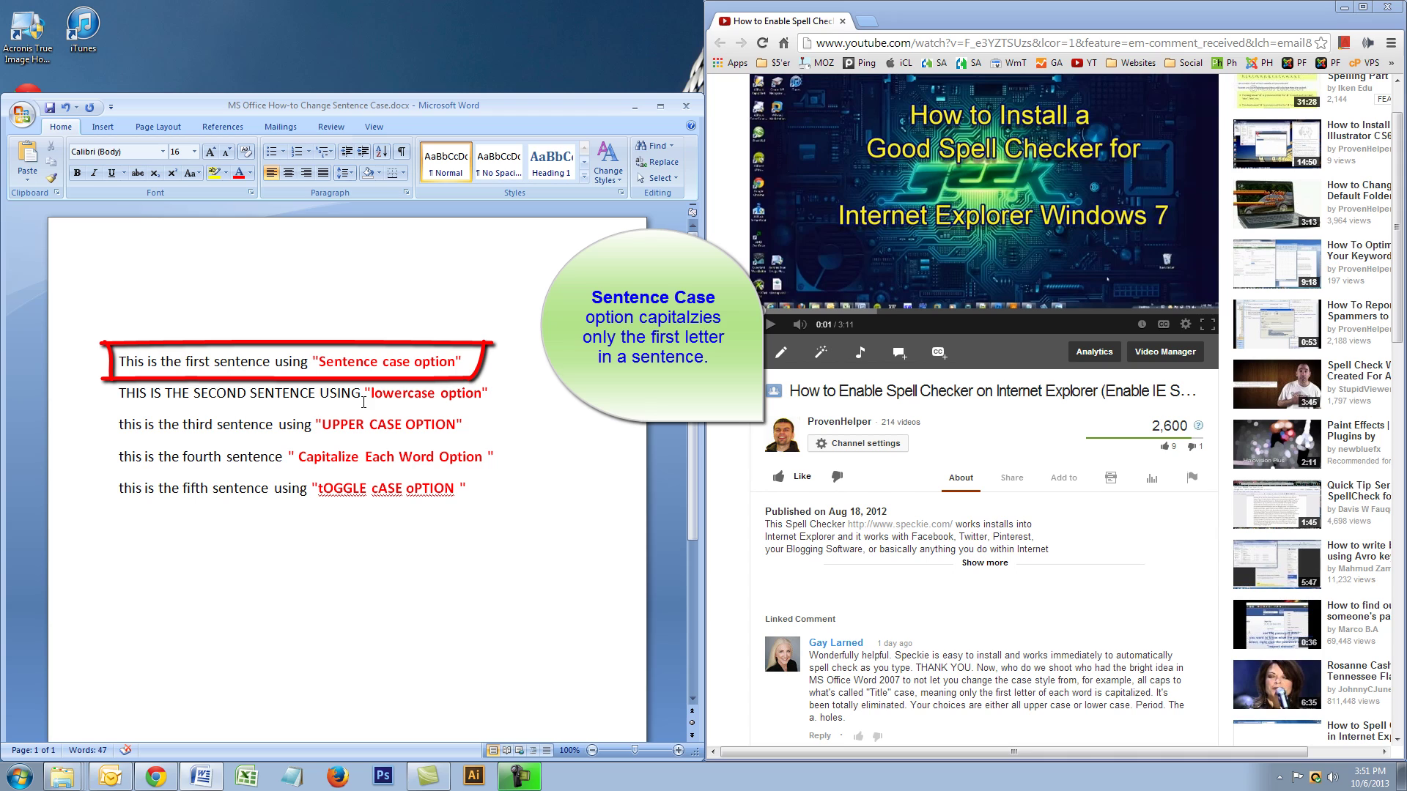
# Step: Convert the second sentence to lowercase
pyautogui.moveTo(363, 399); pyautogui.dragTo(145, 402)
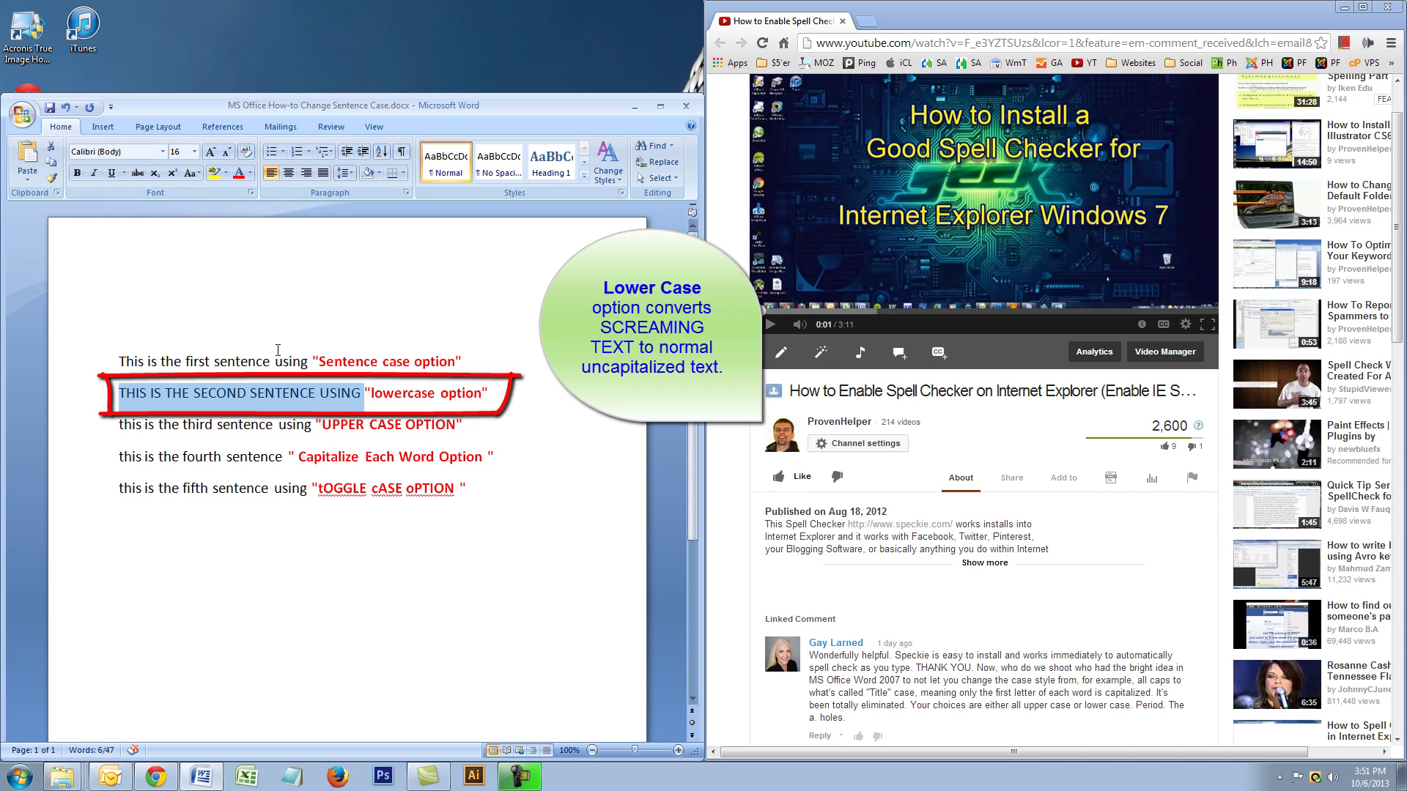
pyautogui.click(194, 179)
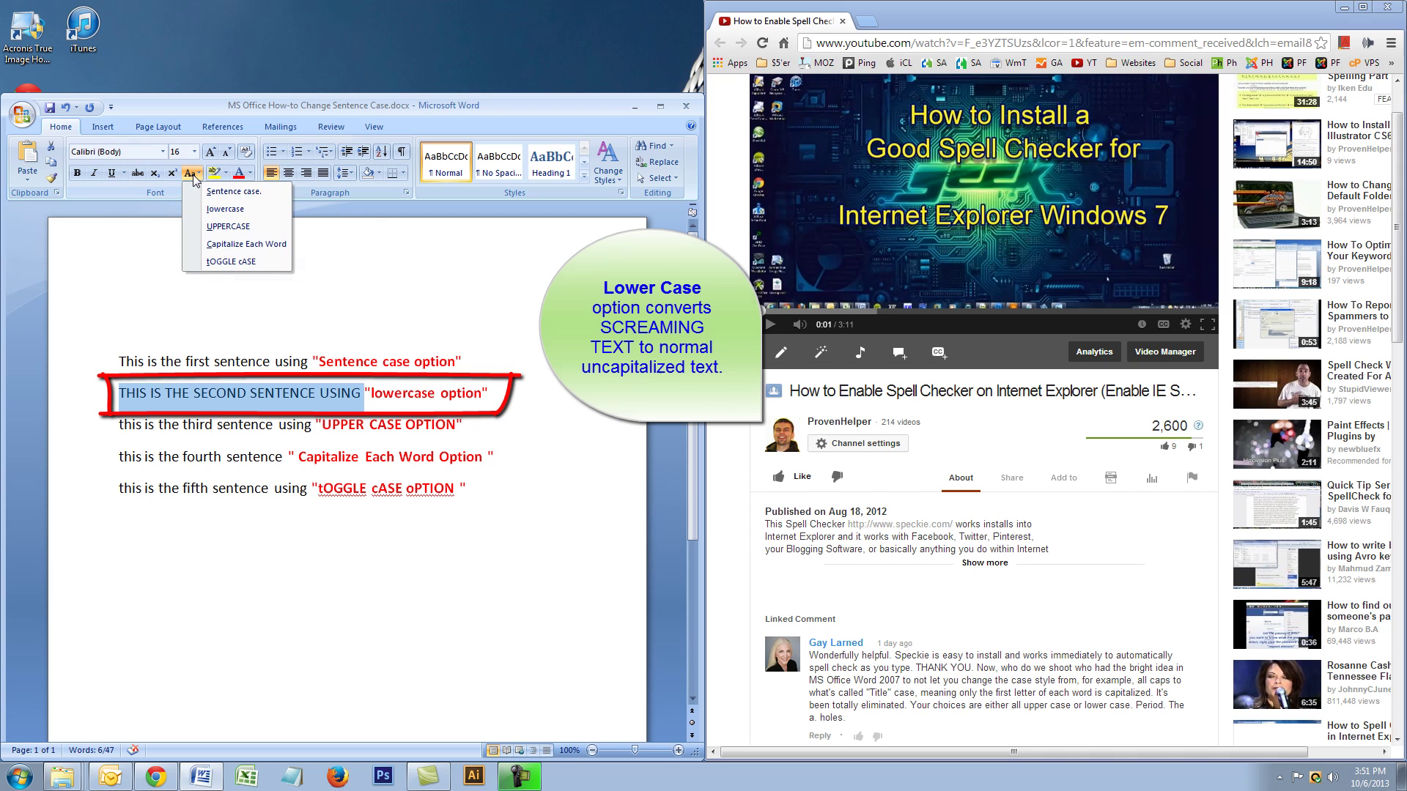
pyautogui.click(232, 210)
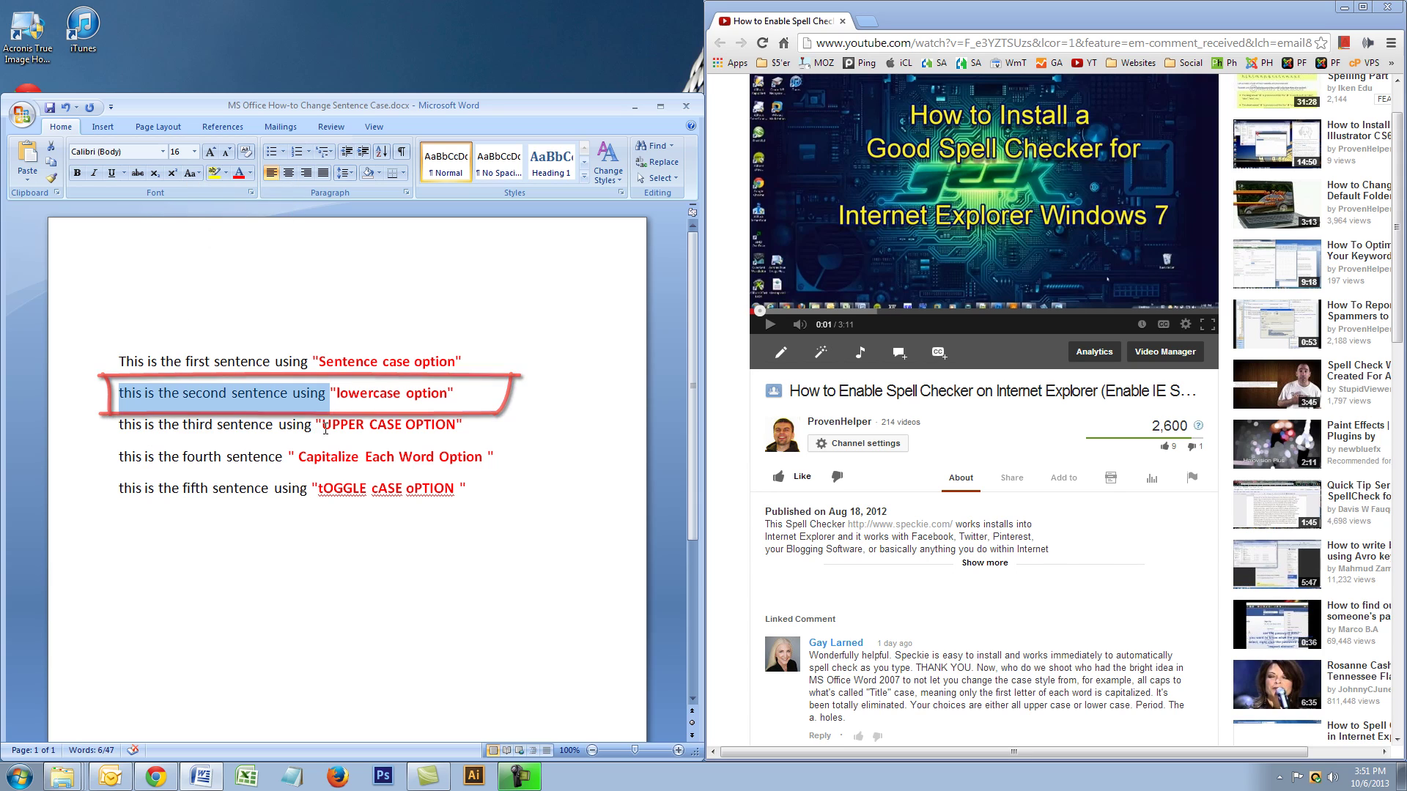
# Step: Convert the third sentence to UPPERCASE, then select the fourth sentence
pyautogui.moveTo(315, 425); pyautogui.dragTo(134, 434)
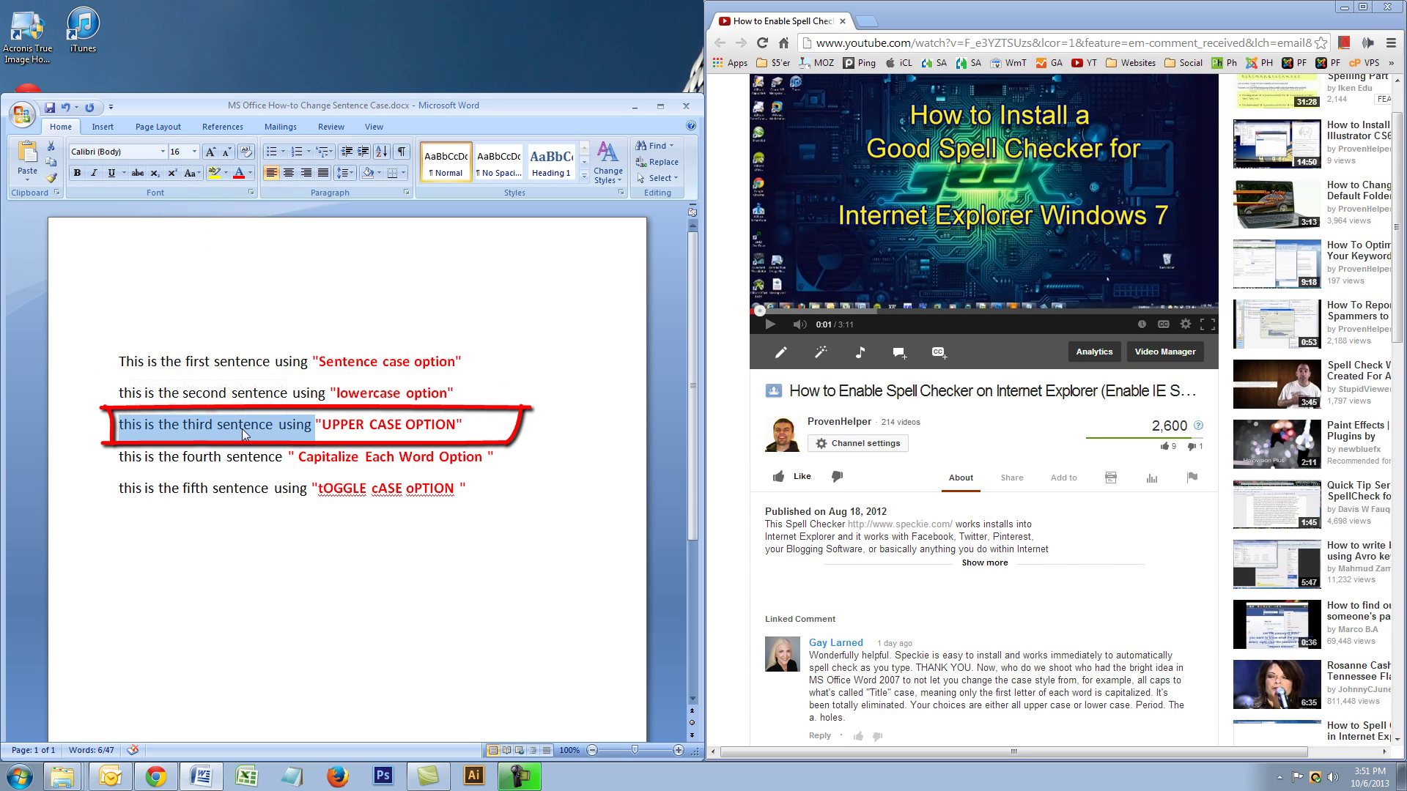
pyautogui.click(194, 174)
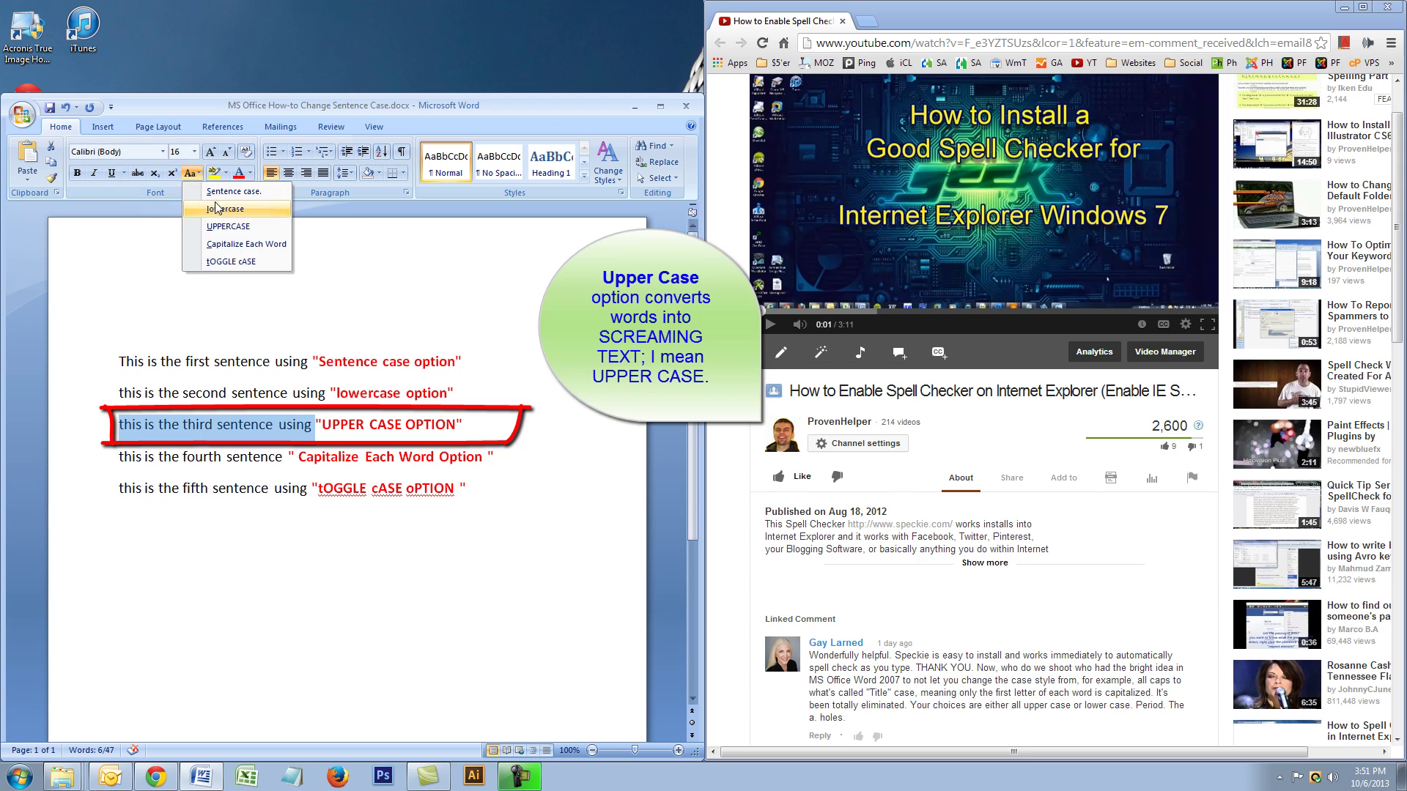
pyautogui.click(228, 226)
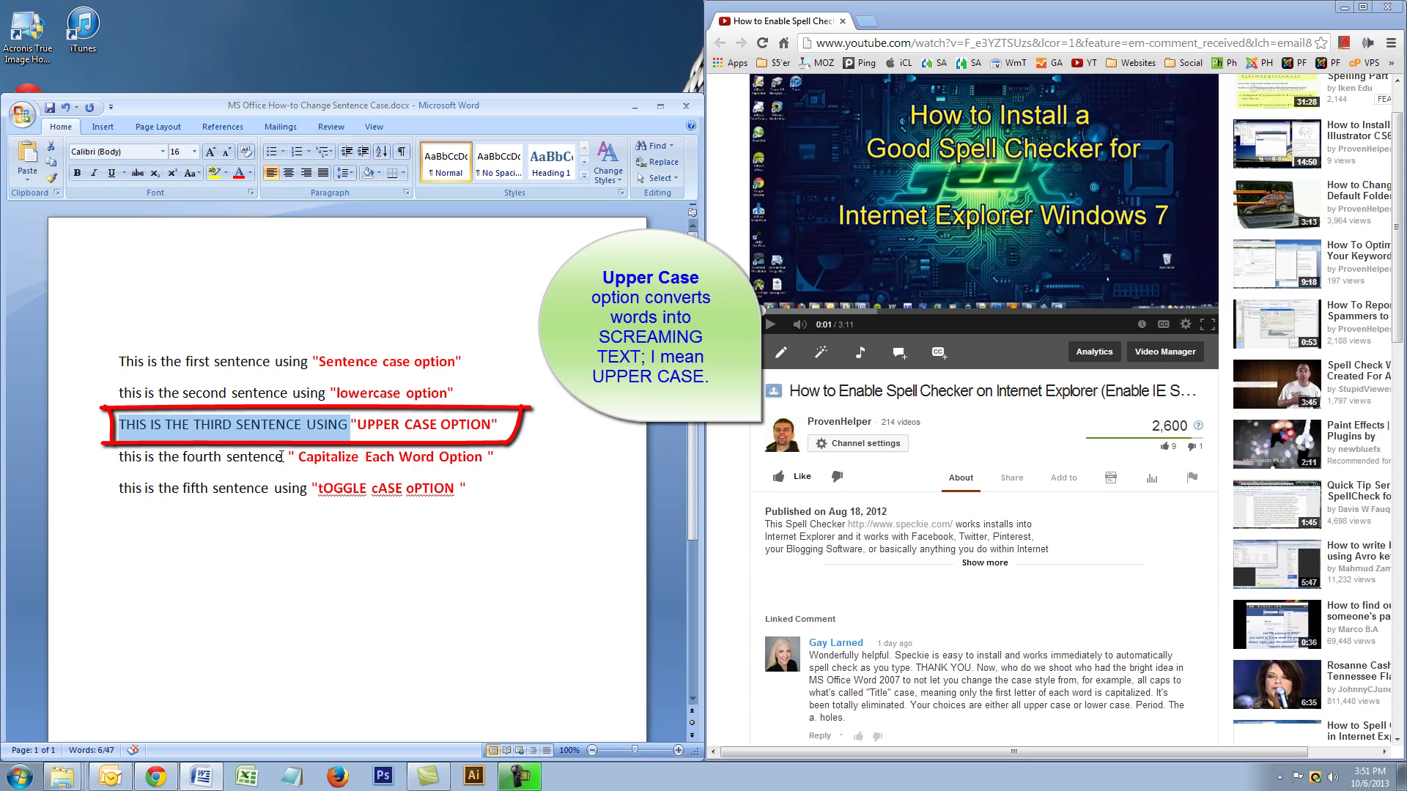
pyautogui.moveTo(288, 457); pyautogui.dragTo(121, 459)
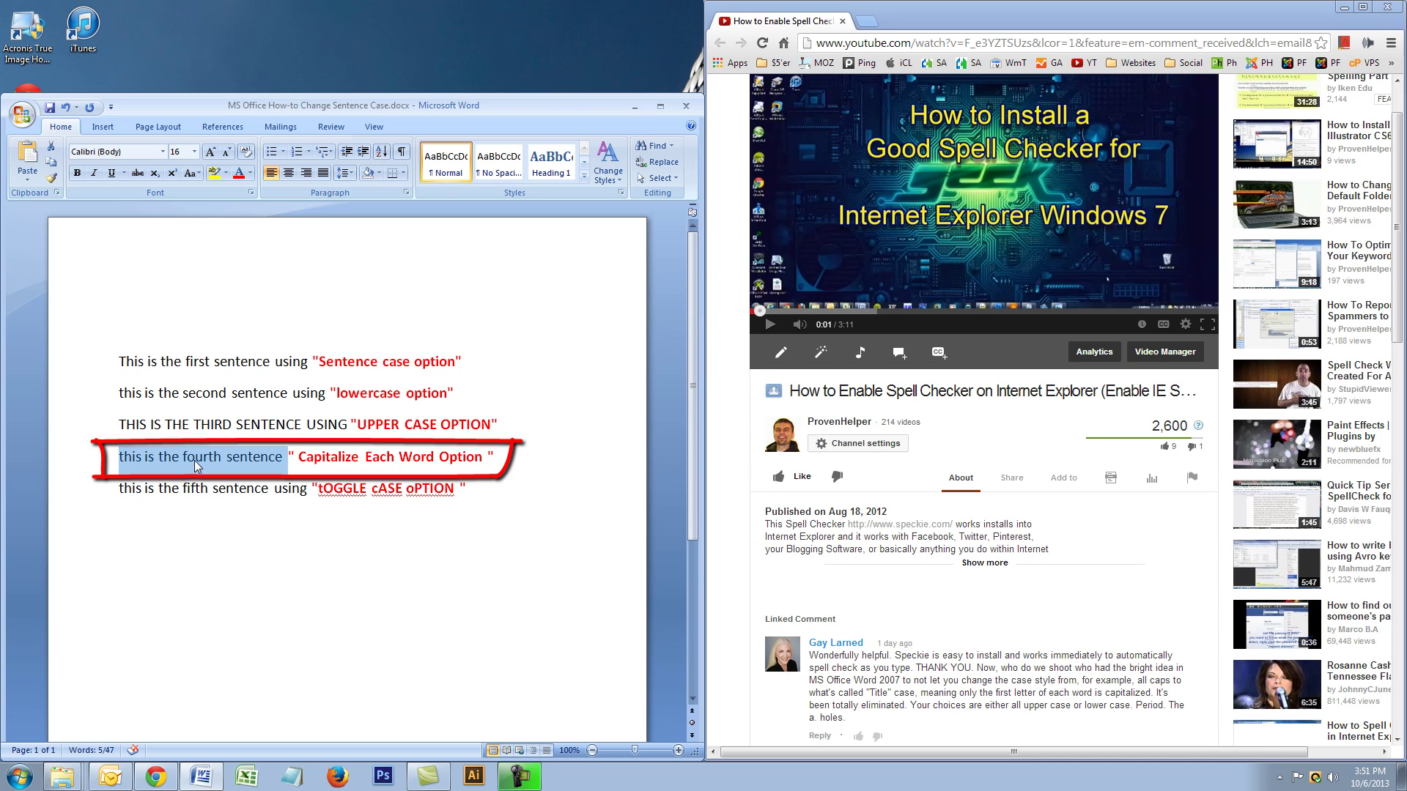
# Step: Apply Capitalize Each Word so the fourth sentence reads 'This Is The Fourth Sentence'
pyautogui.click(190, 172)
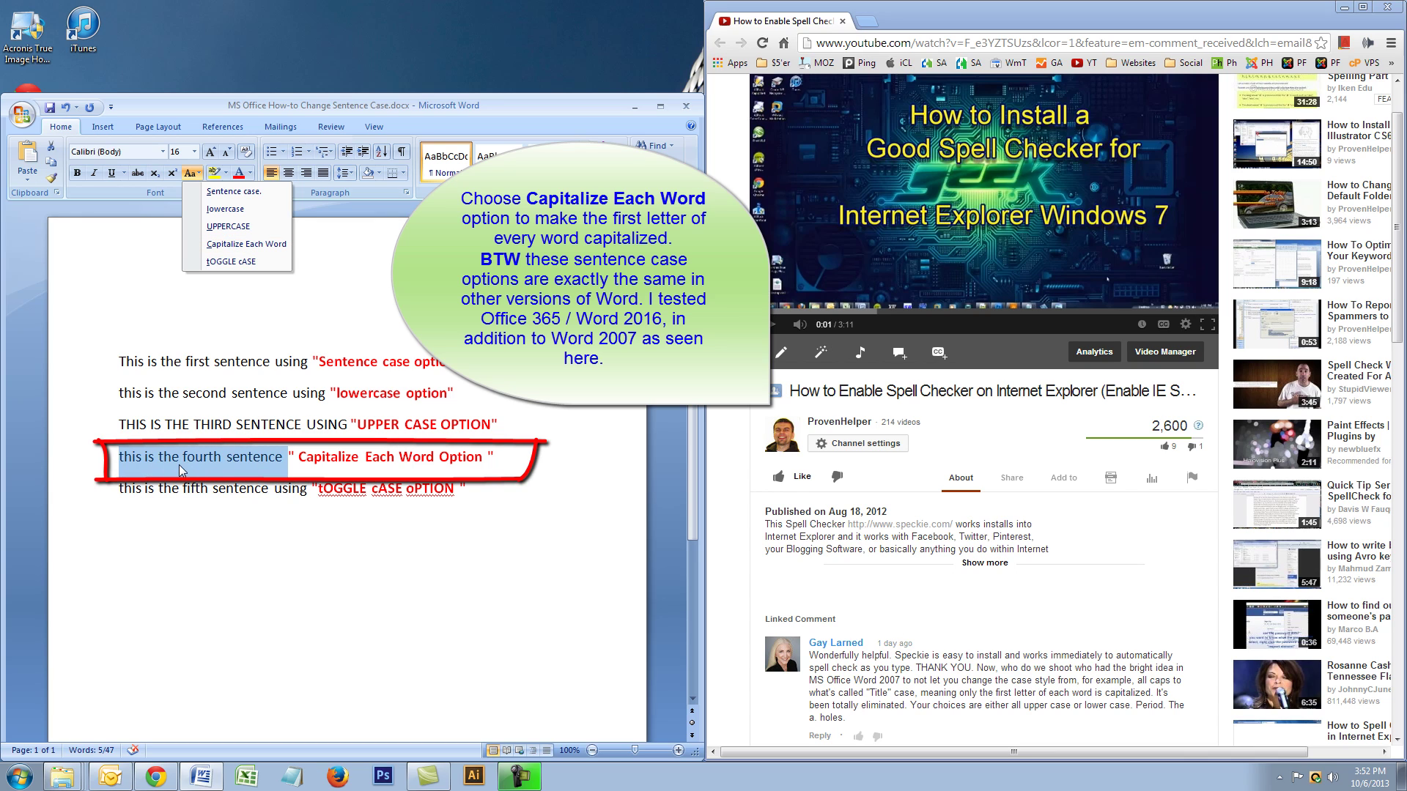
pyautogui.click(237, 245)
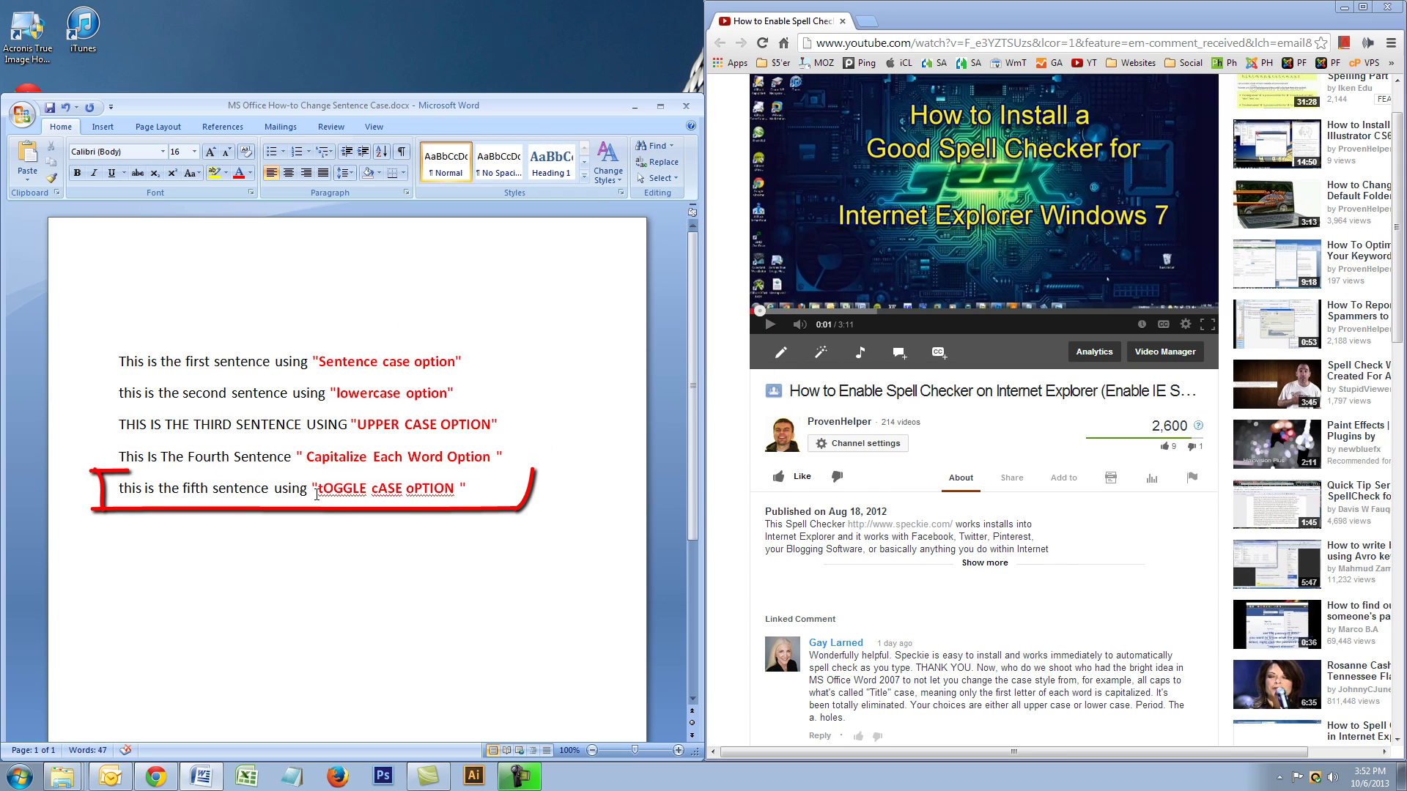
# Step: Apply tOGGLE cASE to the 'tOGGLE cASE oPTION' words in line five
pyautogui.moveTo(316, 490); pyautogui.dragTo(459, 489)
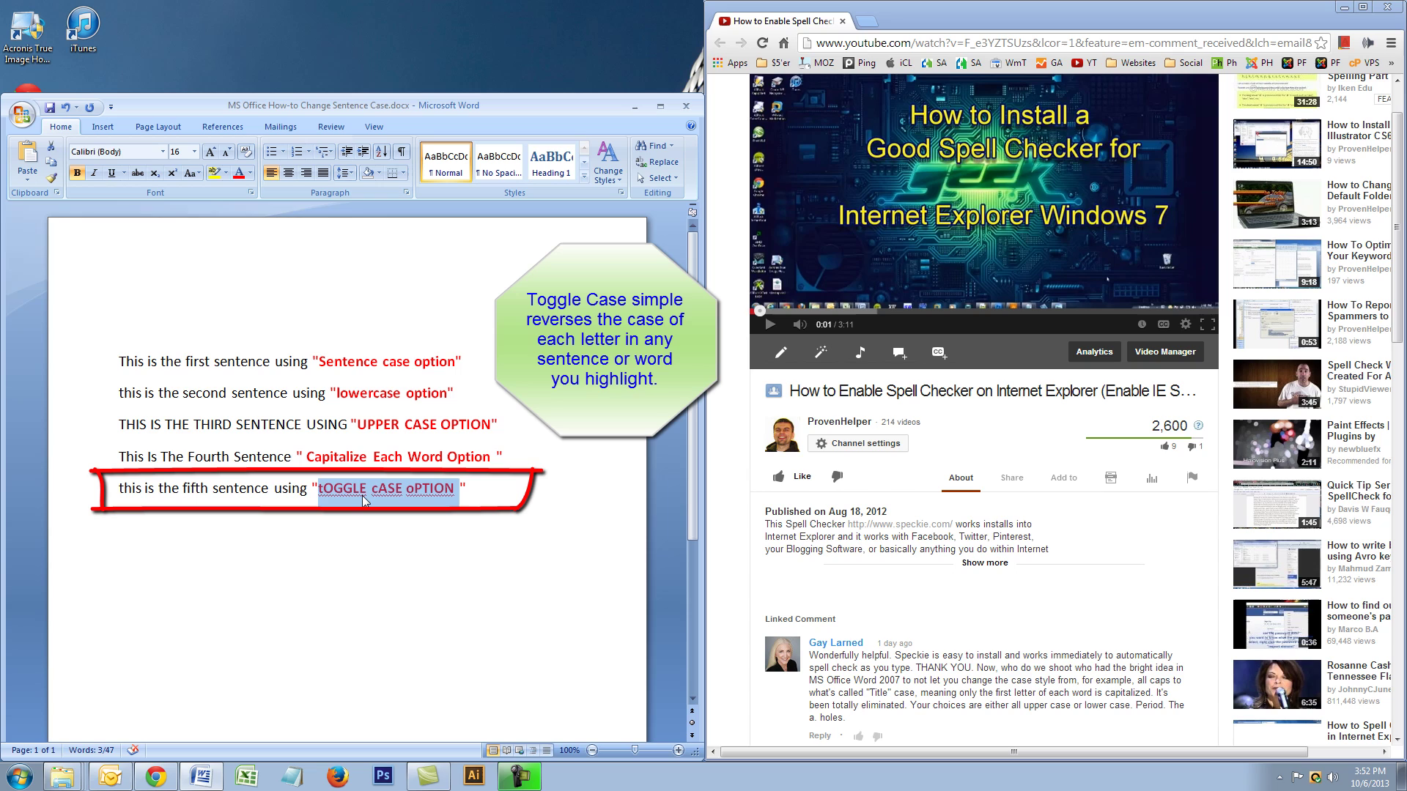
pyautogui.click(192, 173)
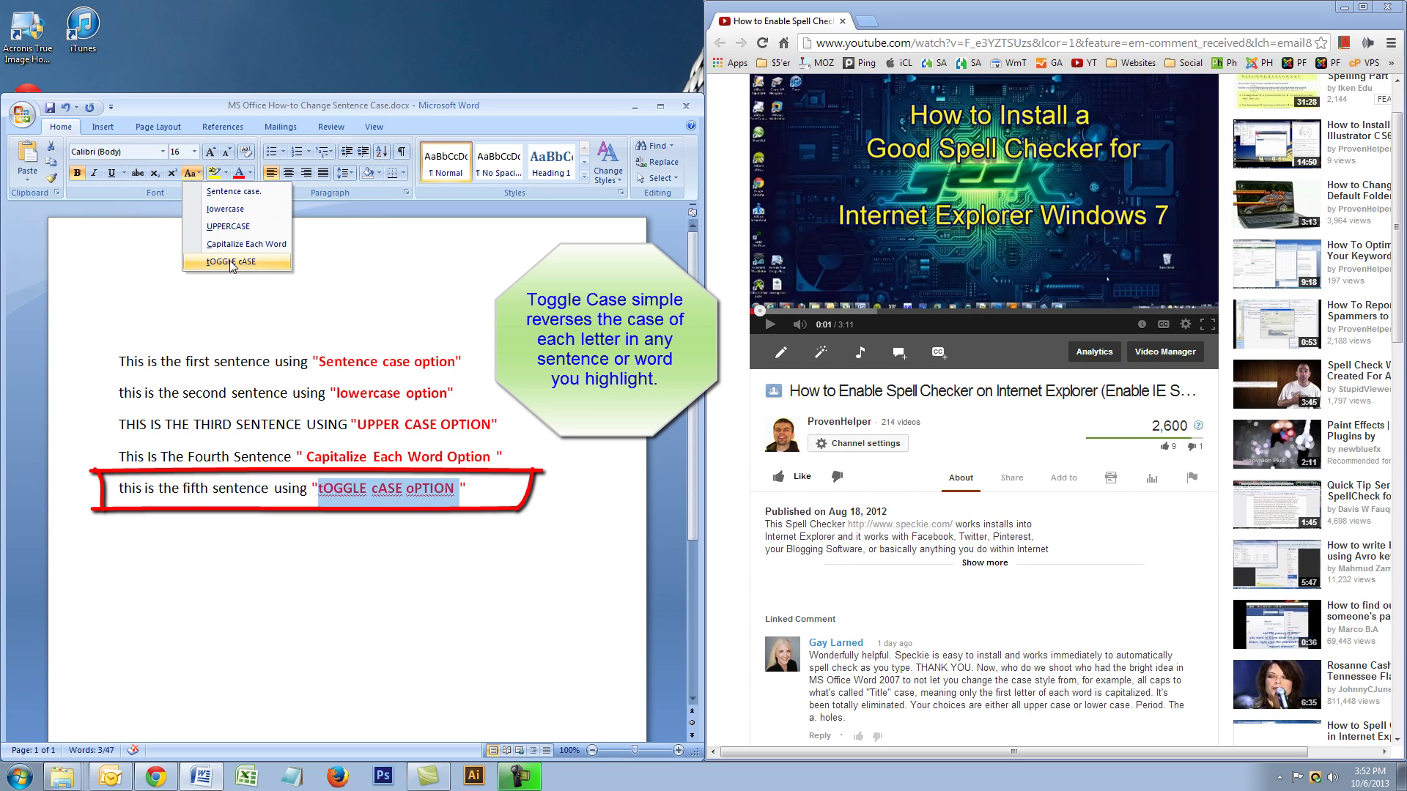
pyautogui.click(220, 262)
pyautogui.click(340, 529)
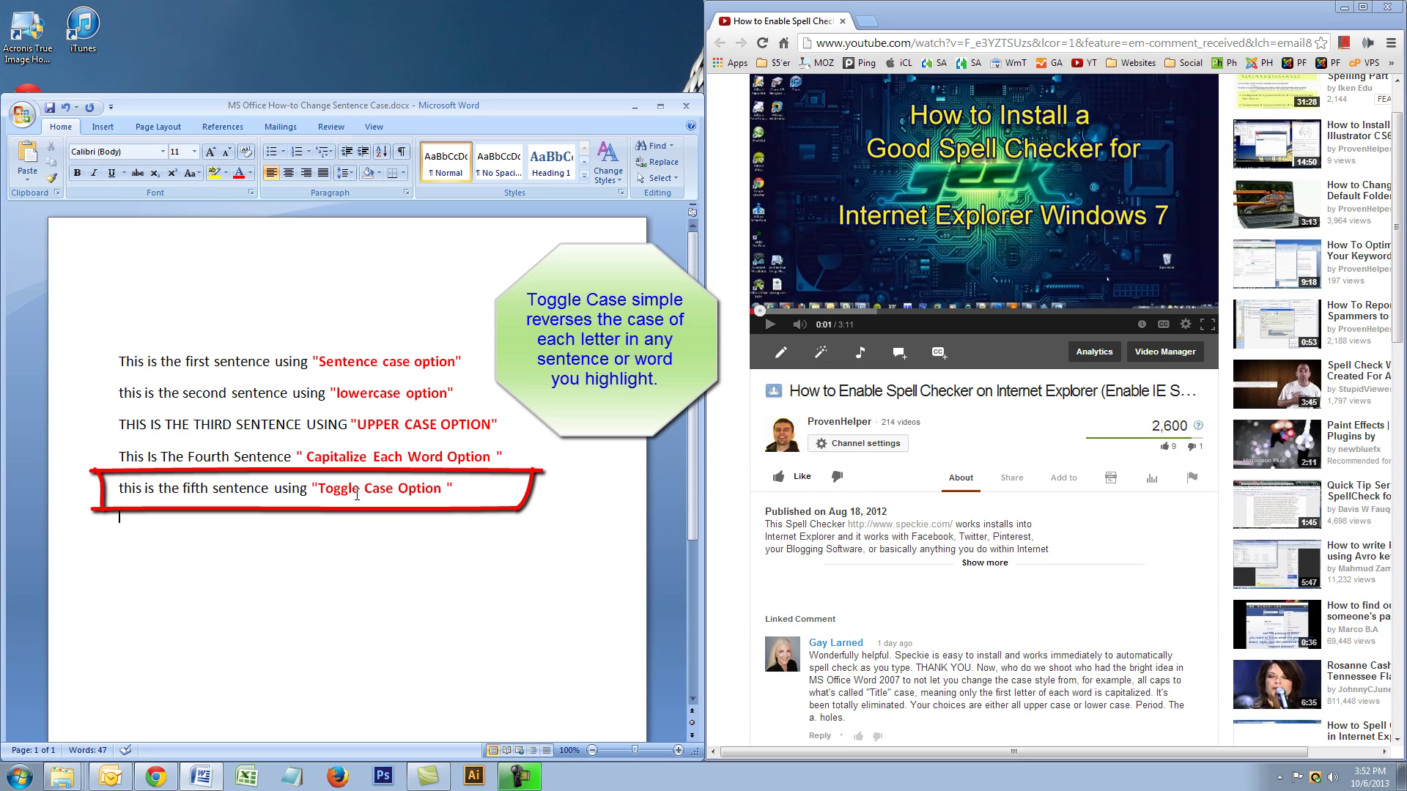
# Step: Toggle the case of all five sample sentences, reverting them to their original styles
pyautogui.moveTo(491, 508); pyautogui.dragTo(121, 363)
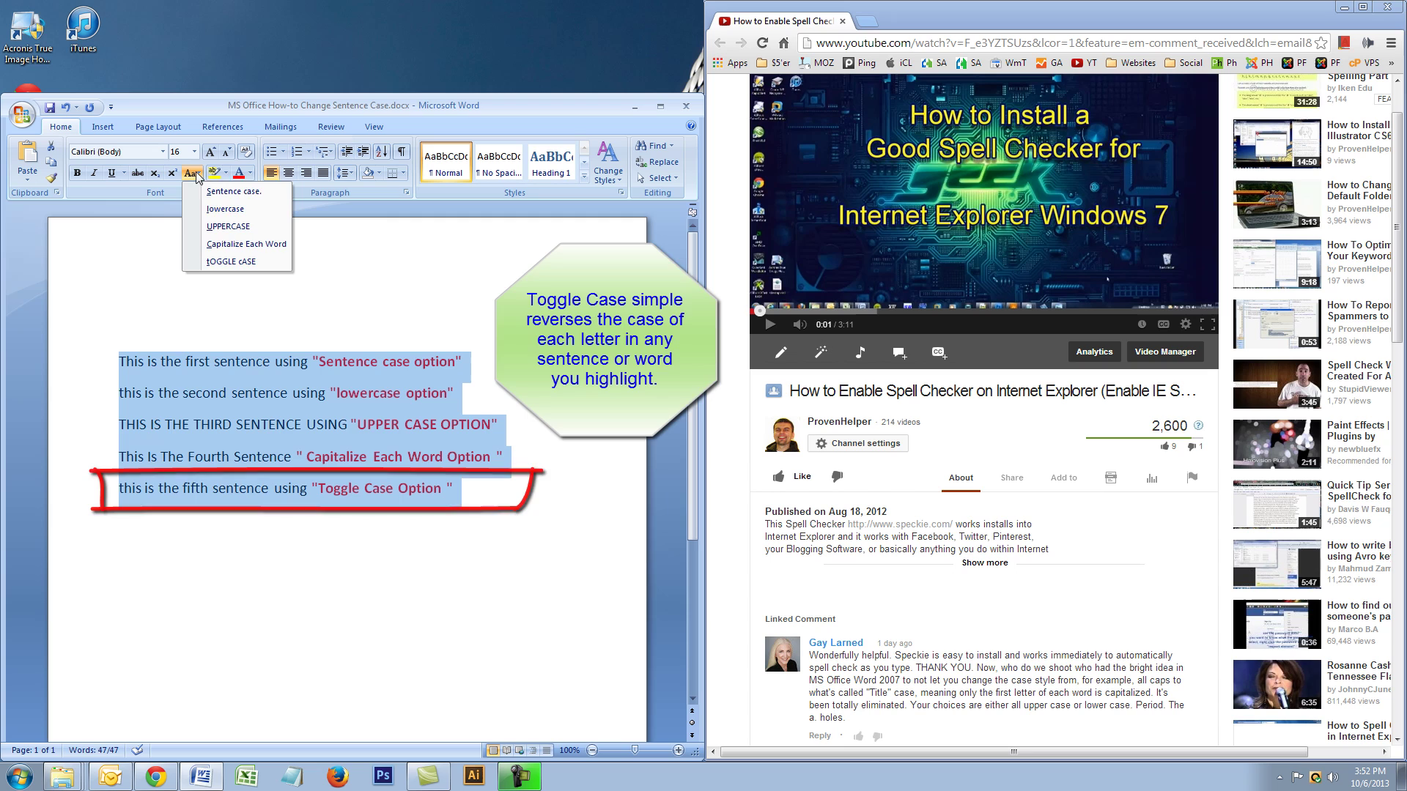
pyautogui.click(231, 261)
pyautogui.click(235, 278)
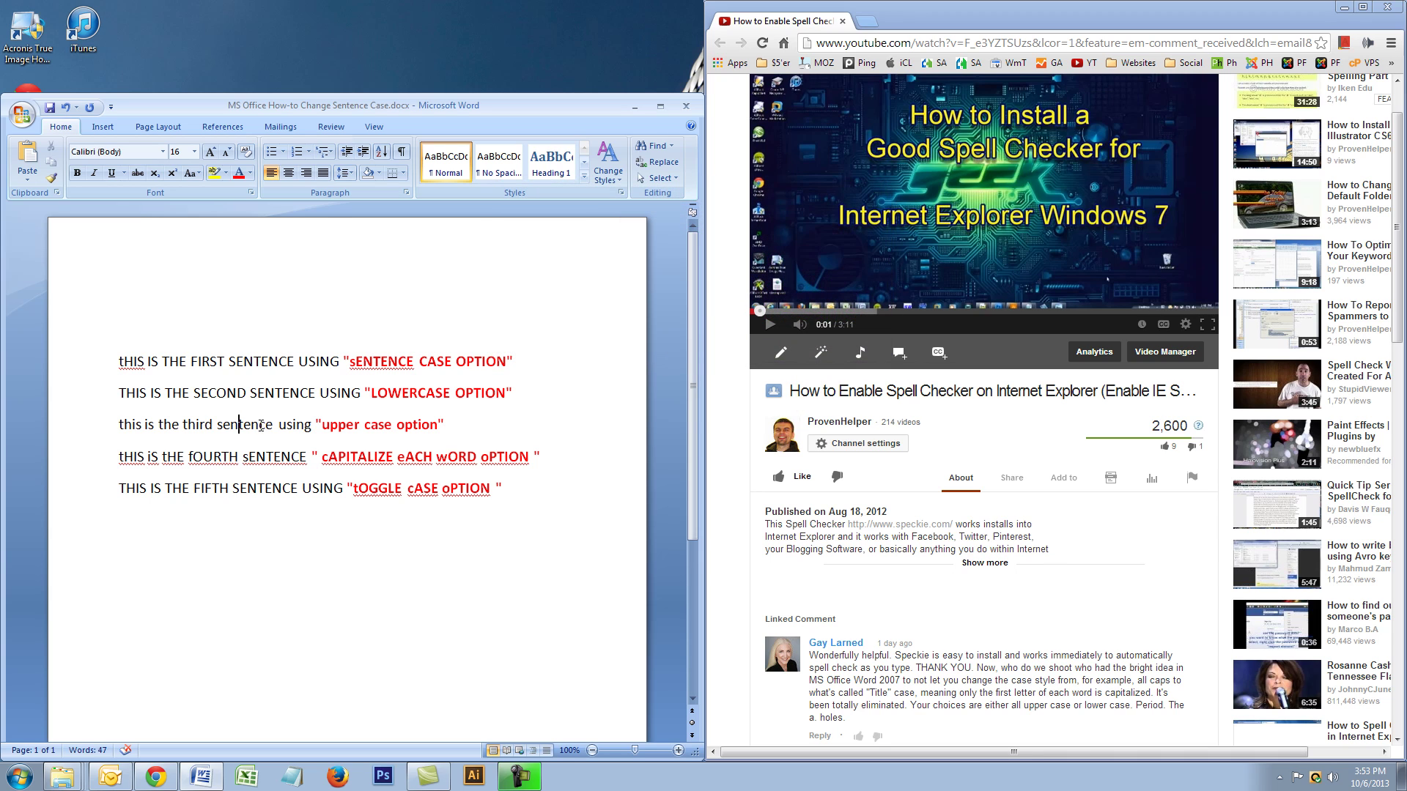
pyautogui.scroll(-1, 410, 329)
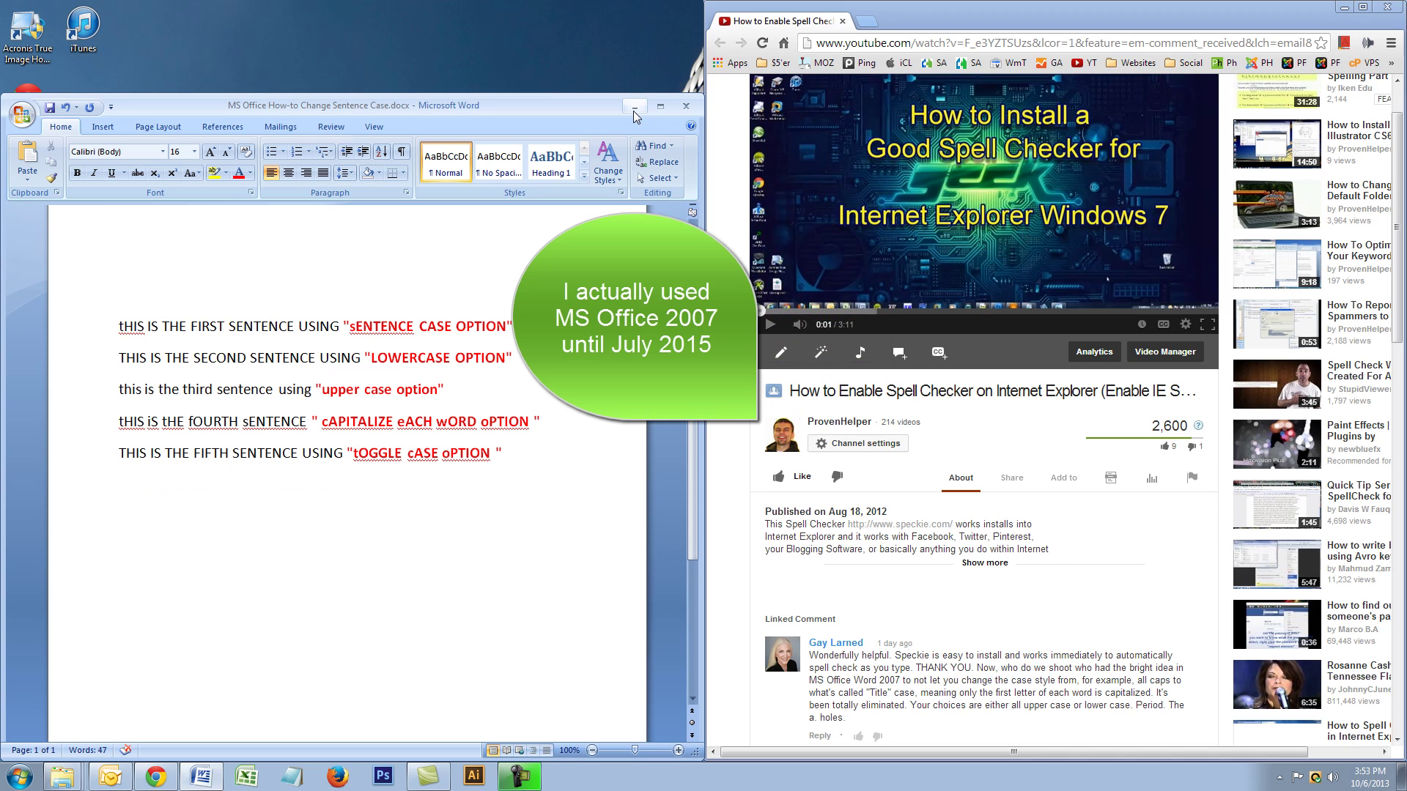
# Step: Minimize Word and page through the Dynolicious App screenshots in Photo Viewer
pyautogui.click(635, 109)
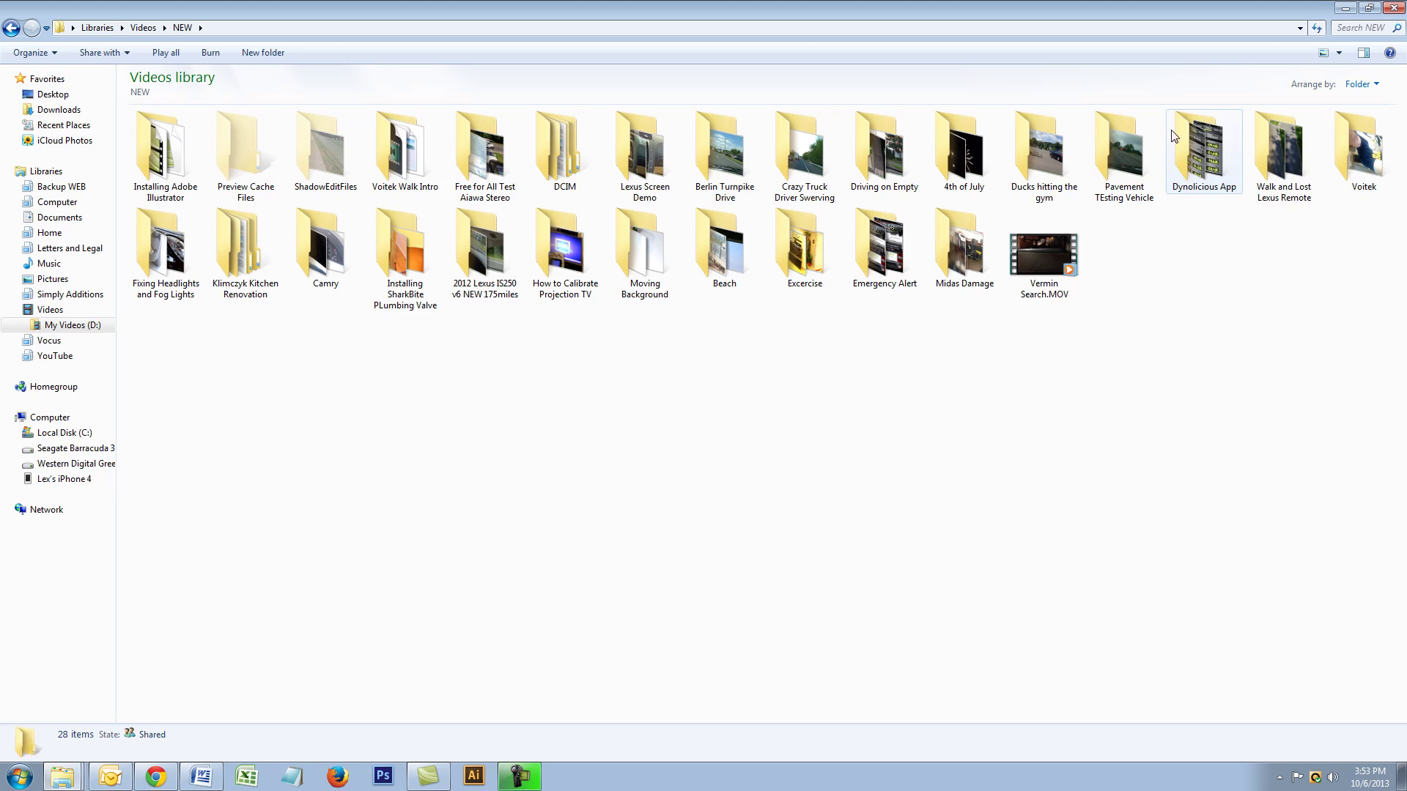
pyautogui.doubleClick(1241, 168)
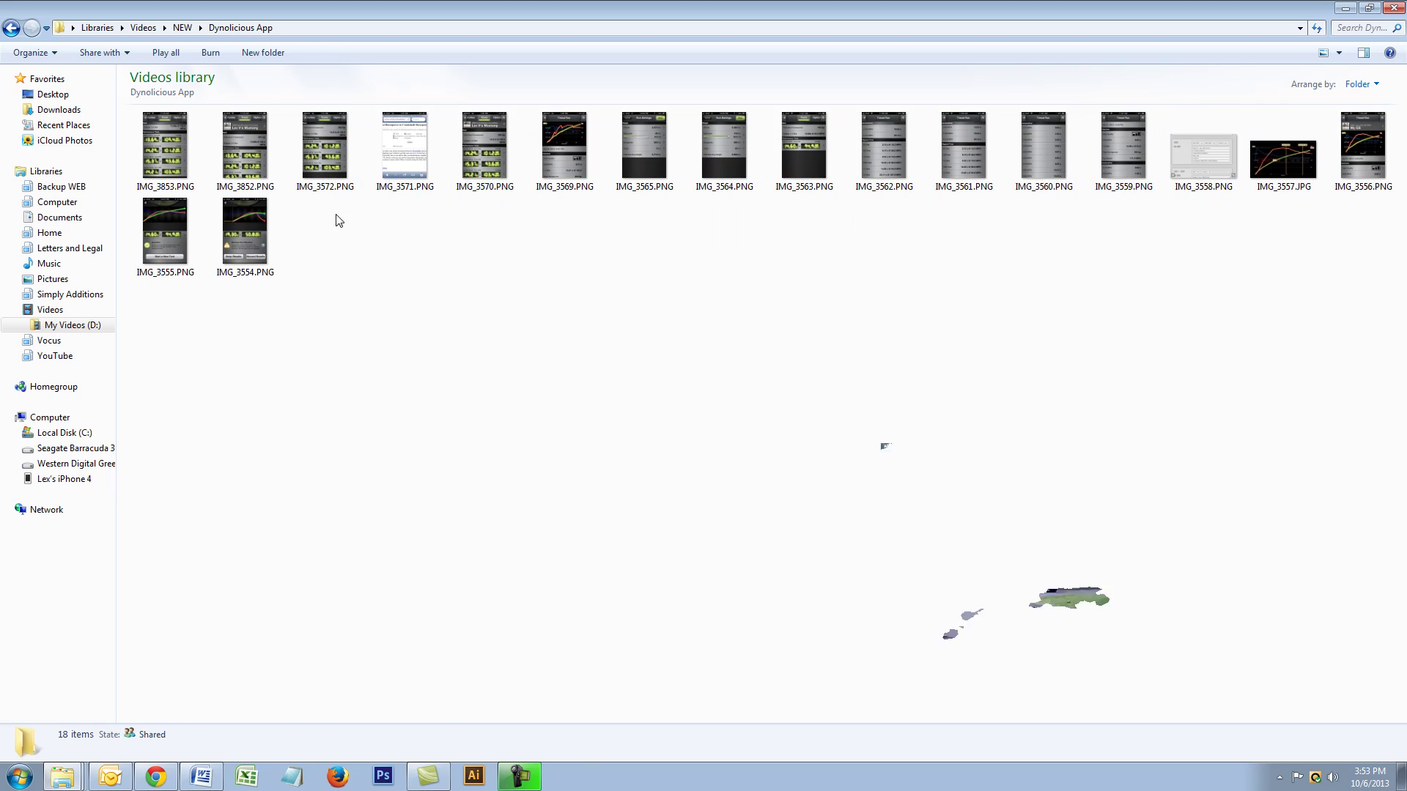
pyautogui.doubleClick(164, 147)
pyautogui.press('Right')
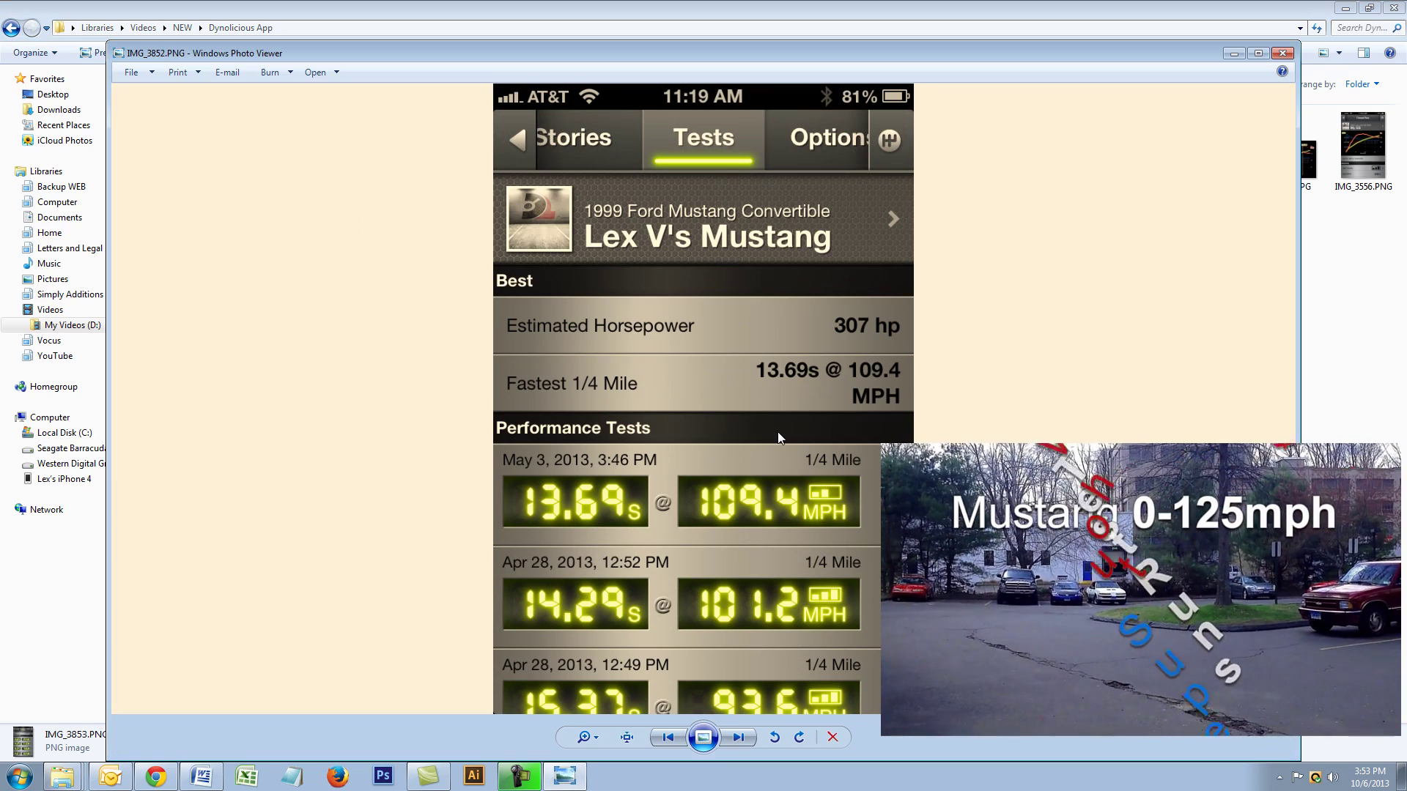
pyautogui.press('Right')
pyautogui.press('Right')
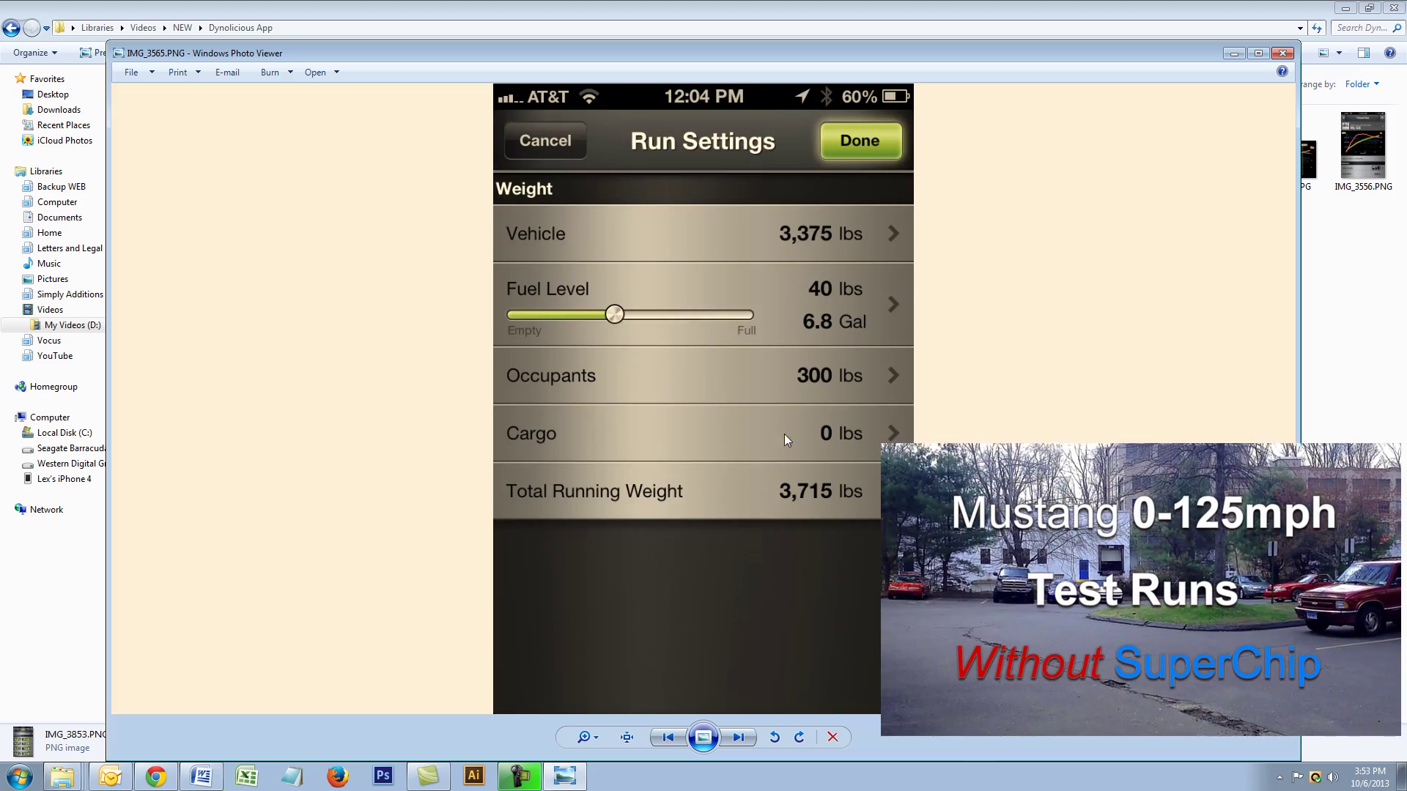
pyautogui.press('Right')
pyautogui.press('Escape')
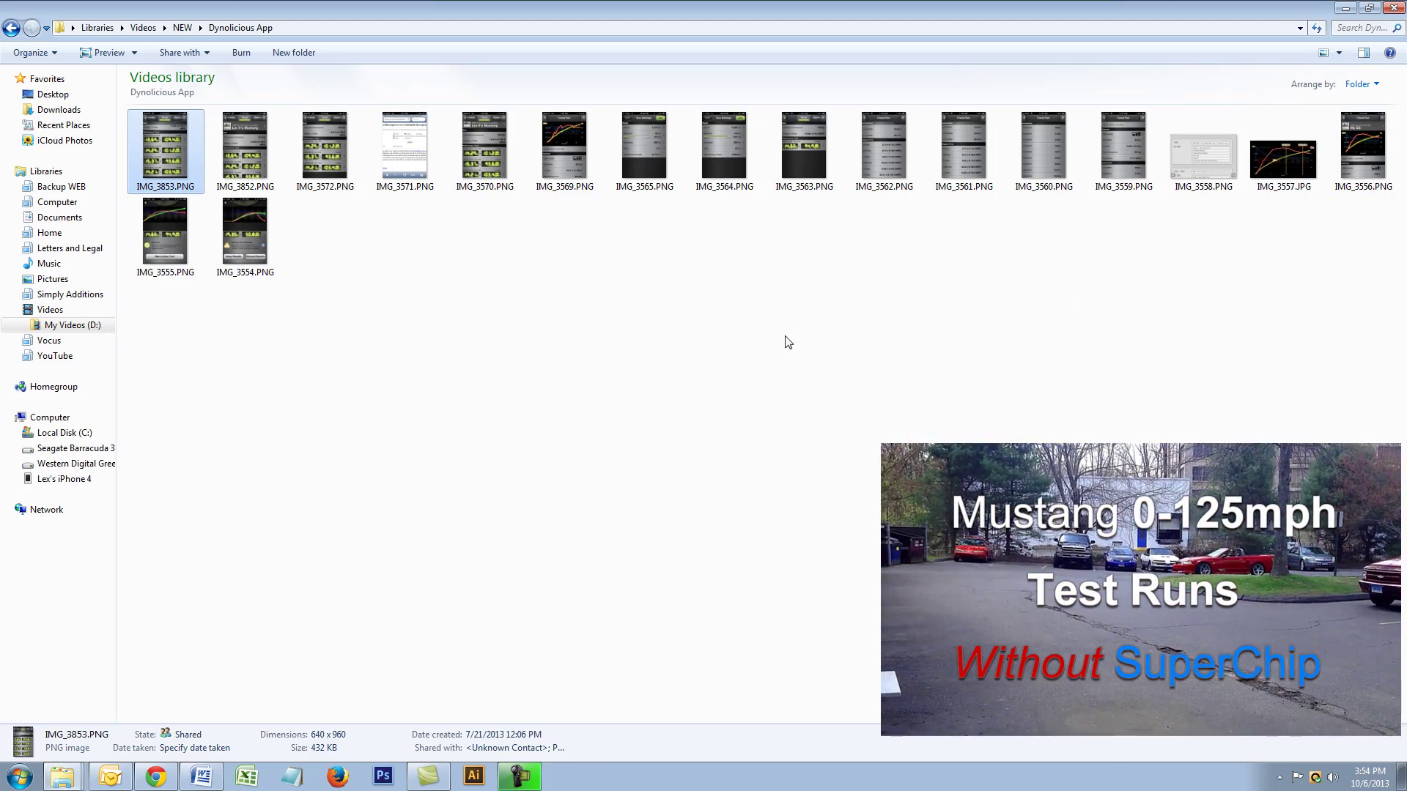
# Step: Browse the Home videos folder, then open the NEW folder from Videos
pyautogui.press('BackSpace')
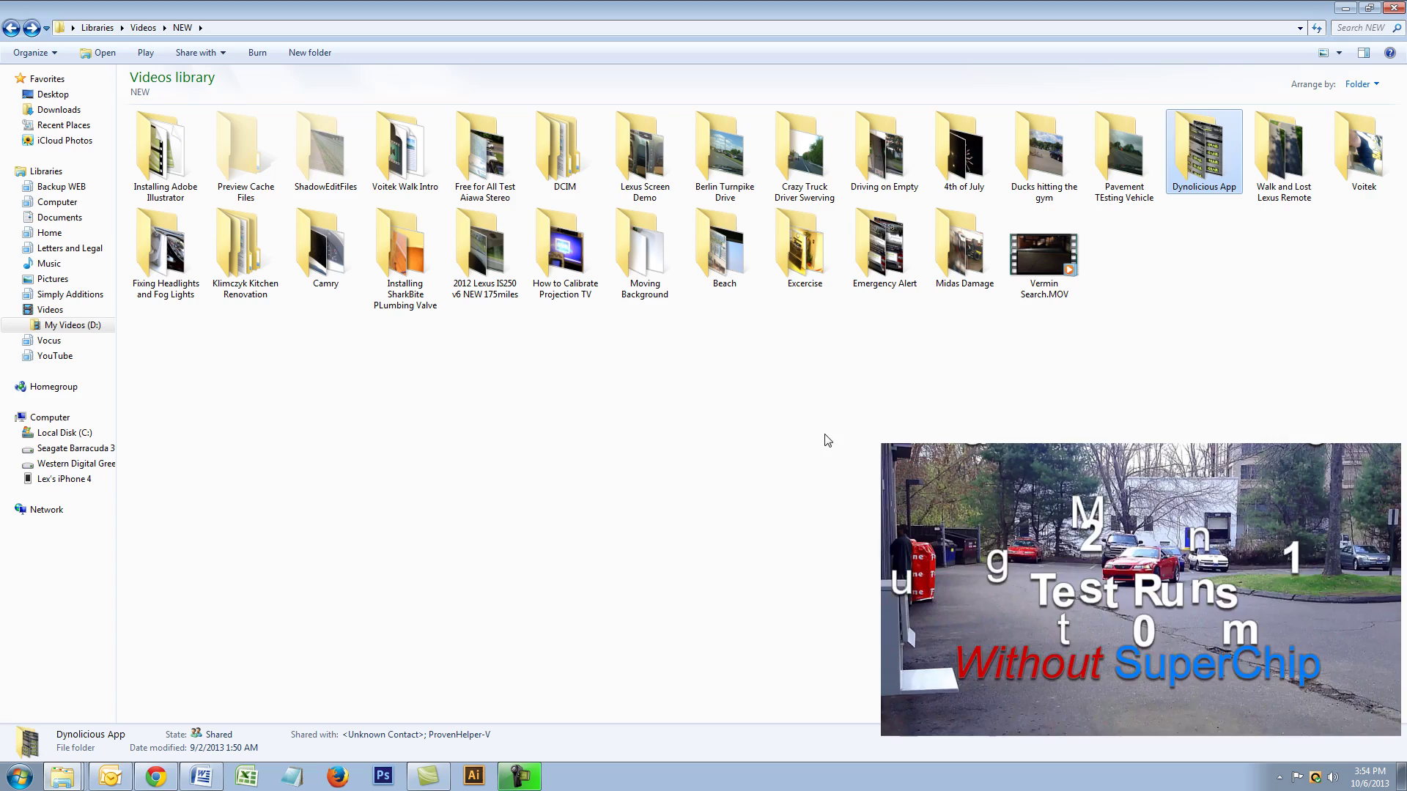
pyautogui.press('BackSpace')
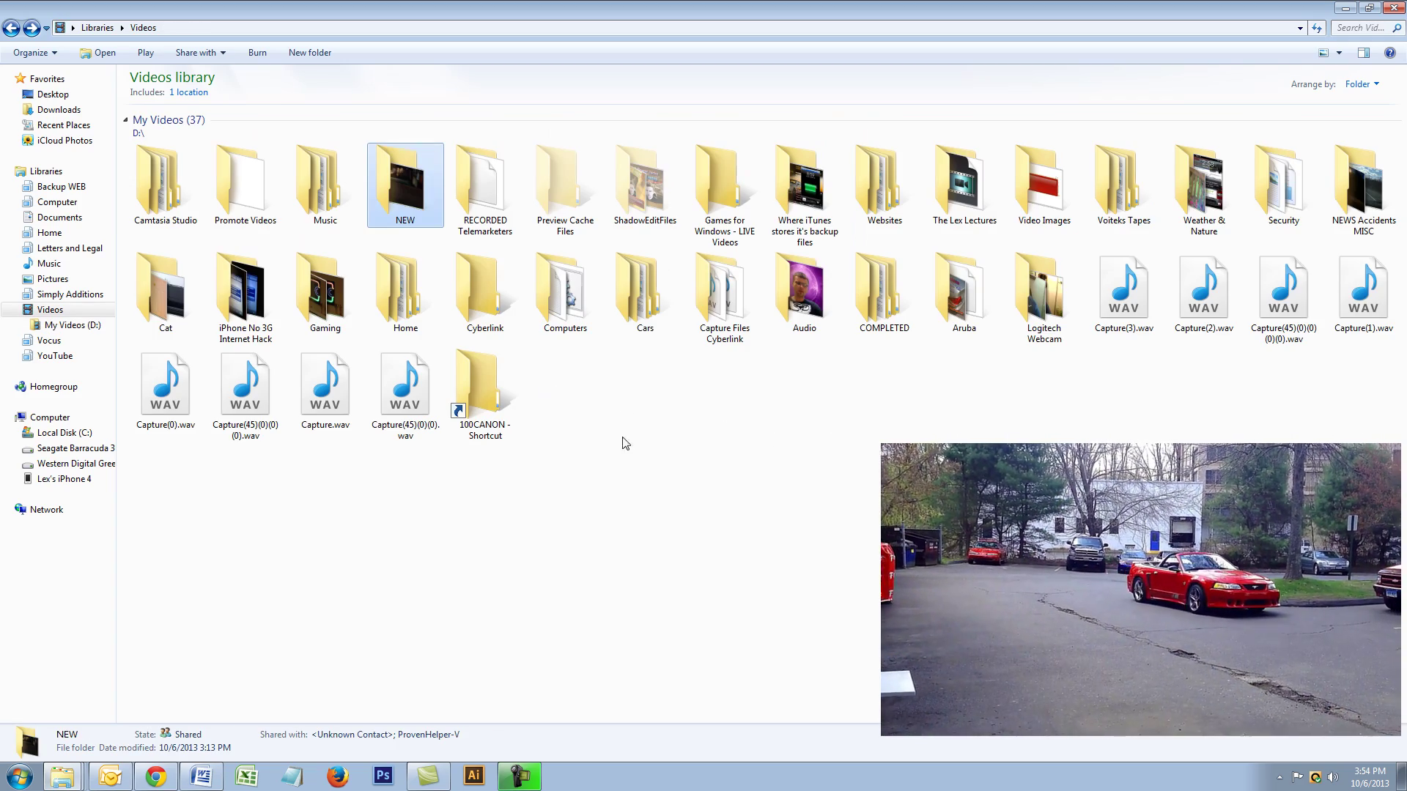
pyautogui.doubleClick(405, 322)
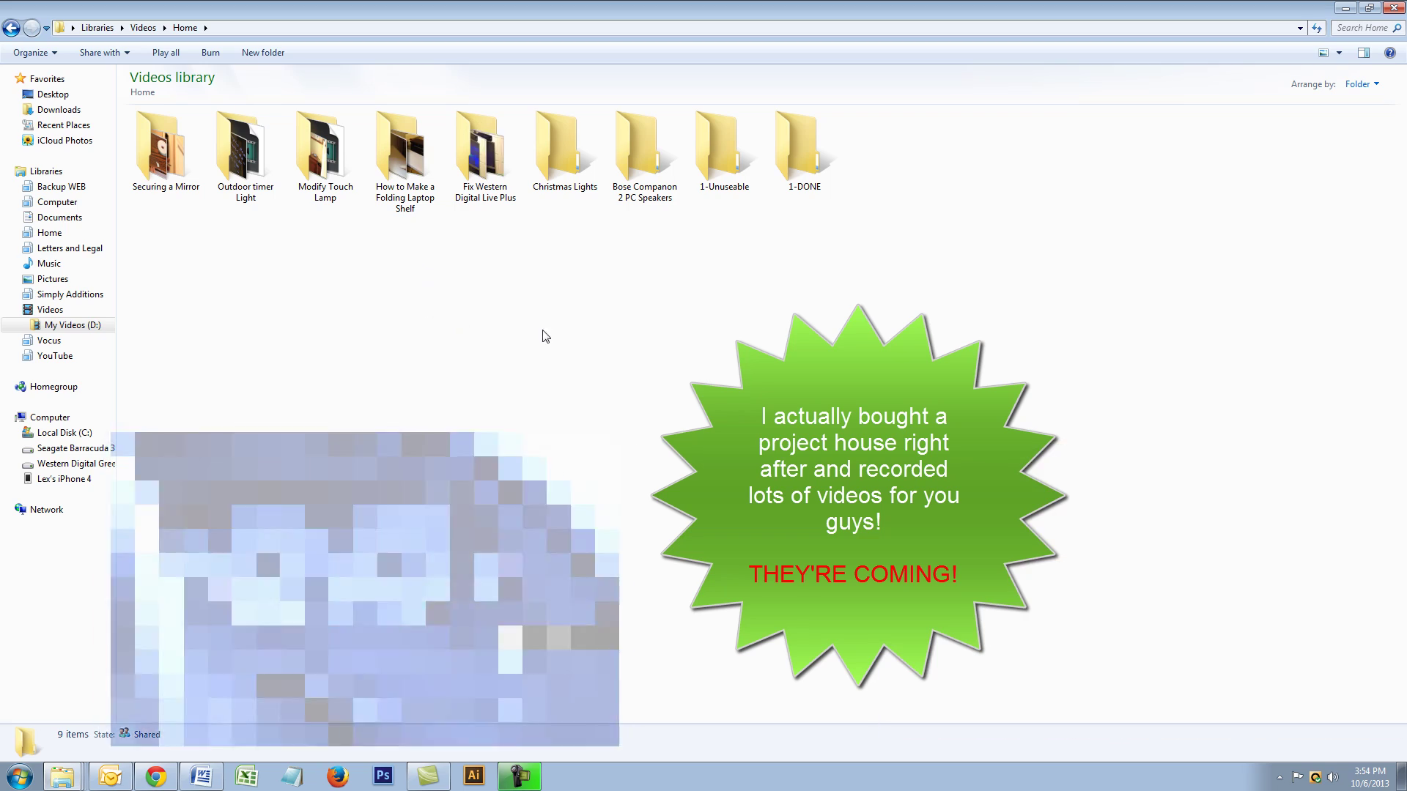
pyautogui.press('BackSpace')
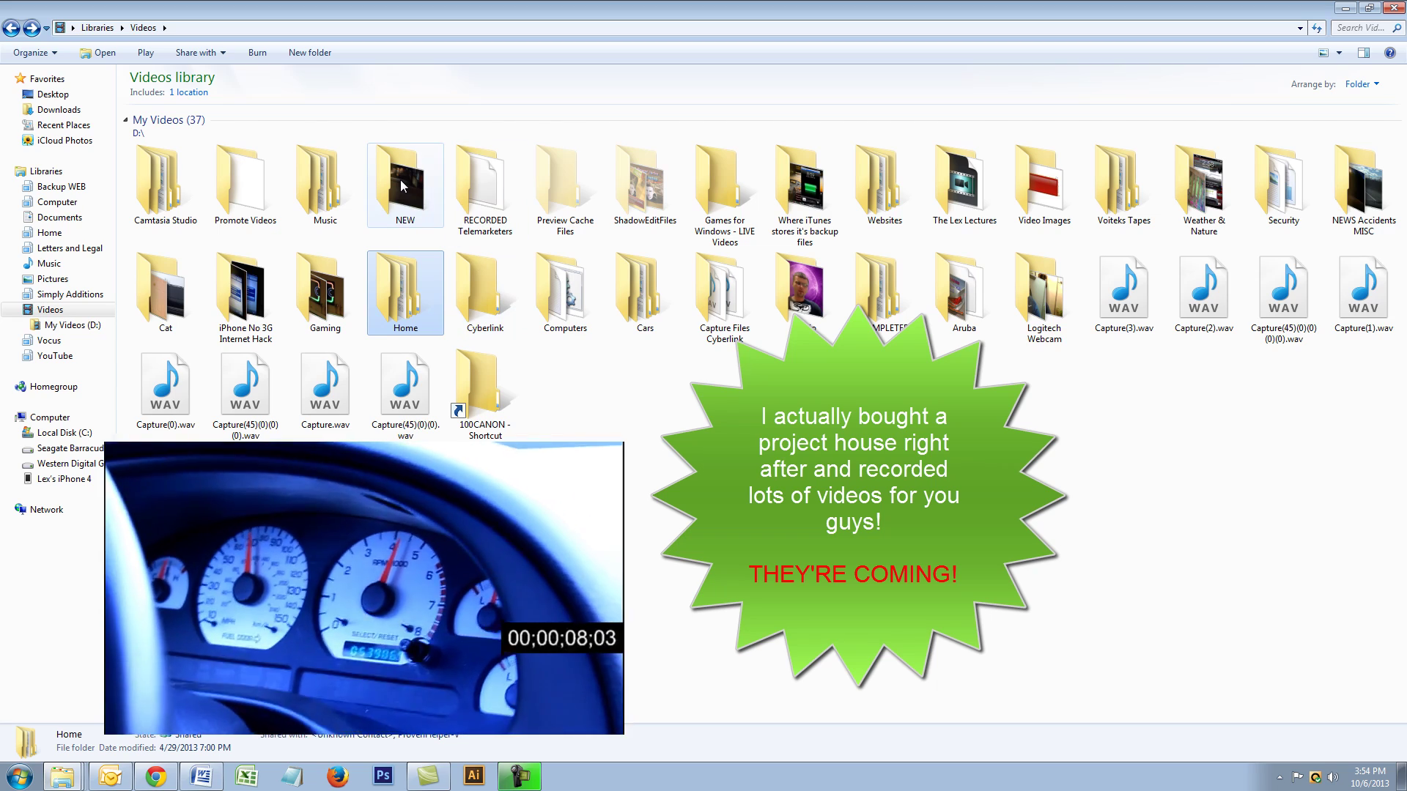
pyautogui.doubleClick(402, 180)
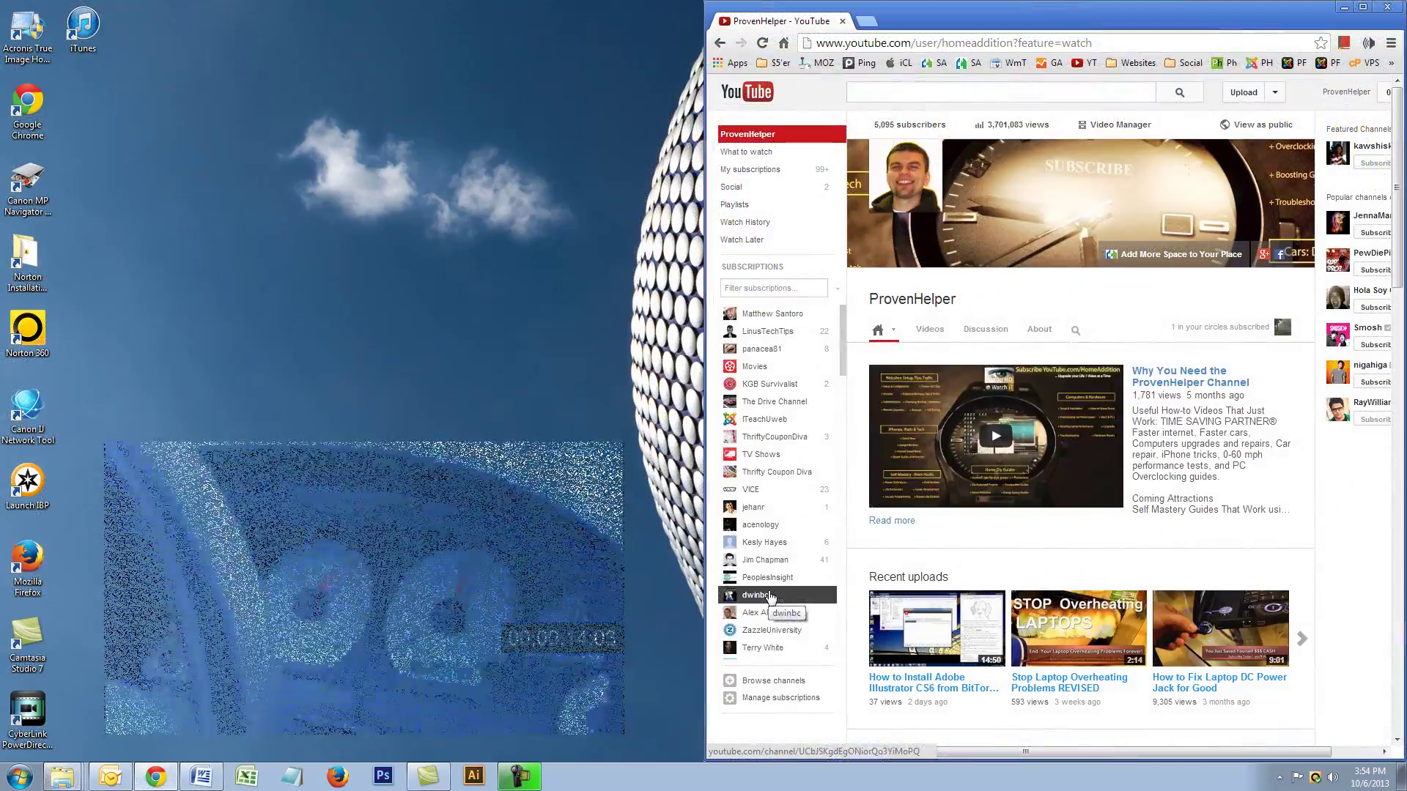
# Step: Open the SA bookmark's SimplyAdditions.com homepage in a new browser tab and view it
pyautogui.scroll(-3, 769, 599)
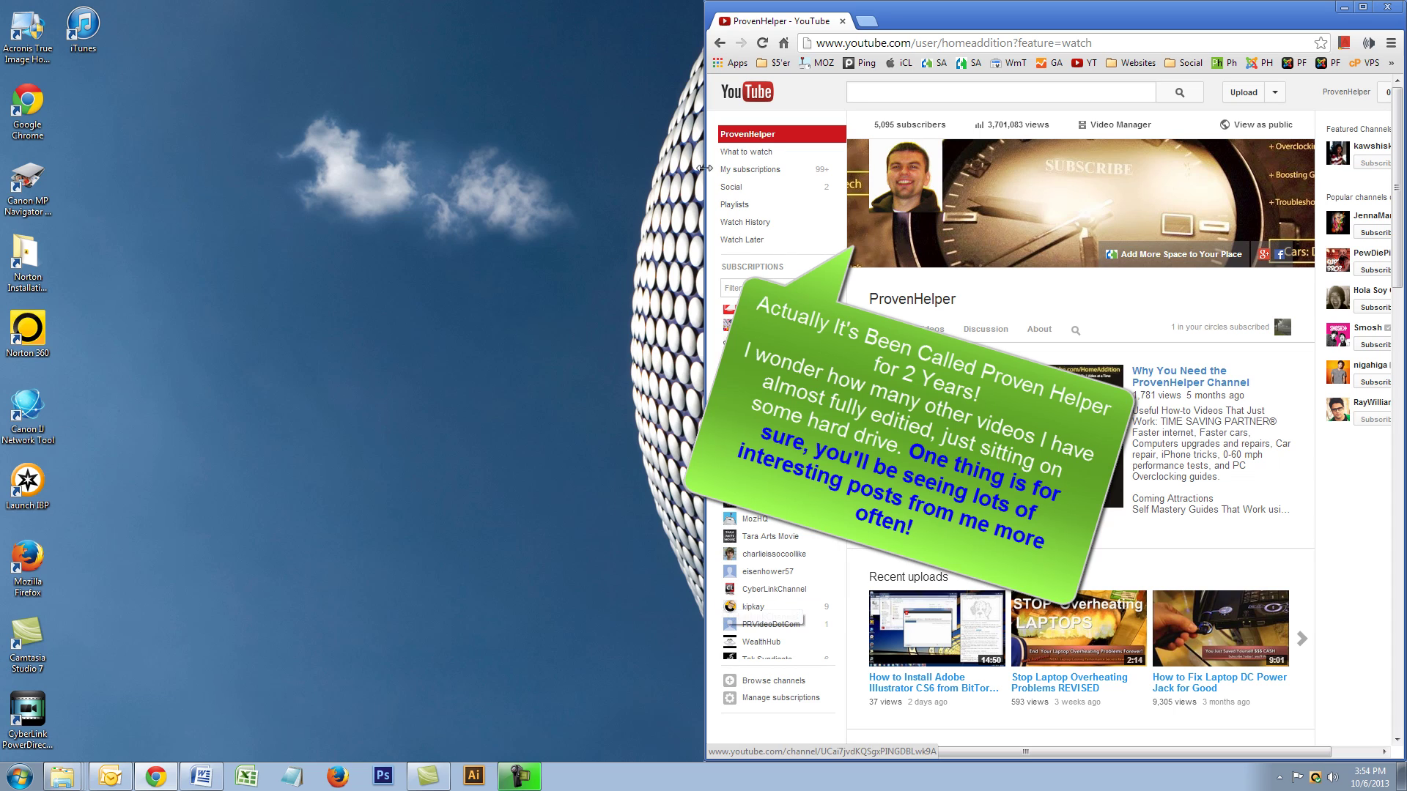
pyautogui.rightClick(929, 63)
pyautogui.click(941, 71)
pyautogui.click(880, 22)
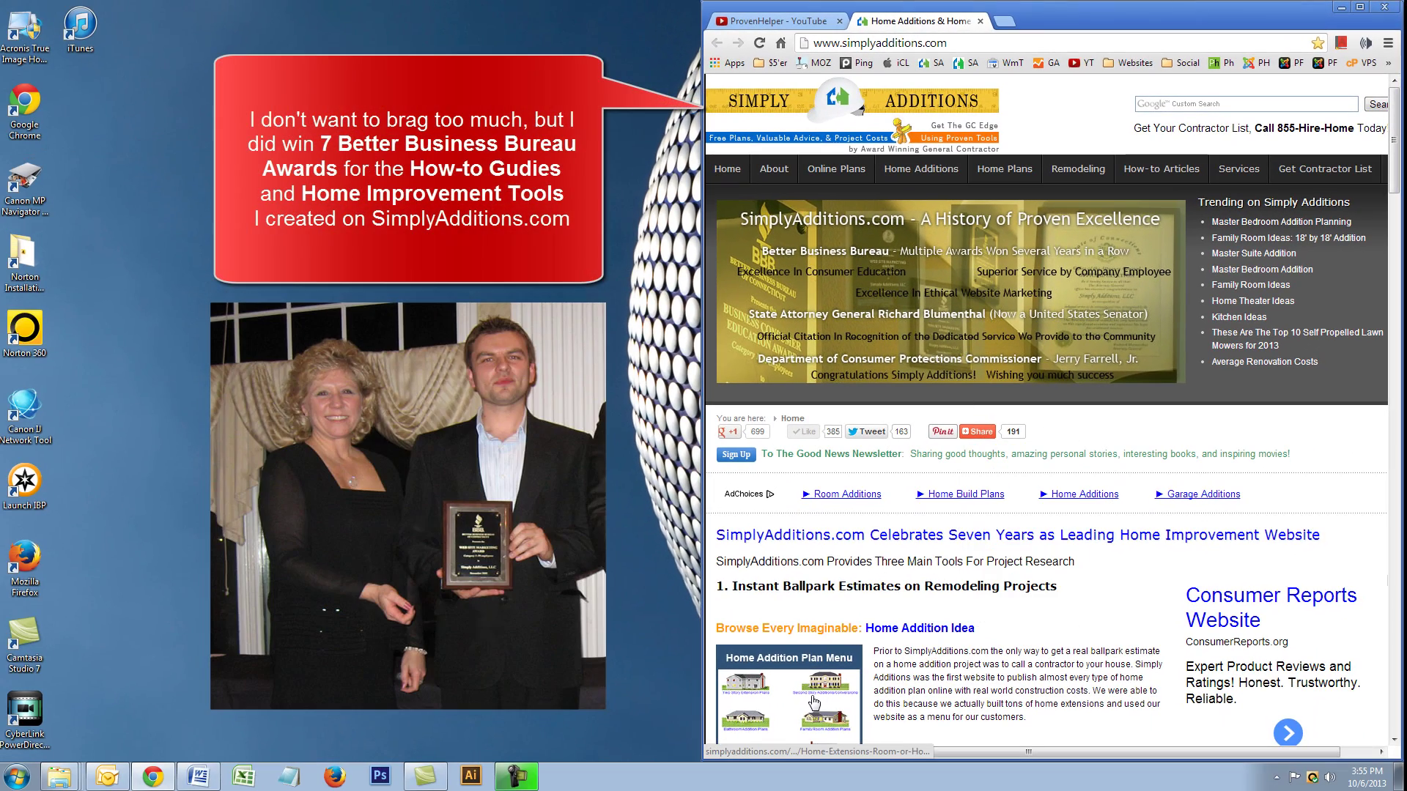
# Step: Go to Home Addition plans, then Second Story Additions/Conversions, and scroll through the plans
pyautogui.click(812, 699)
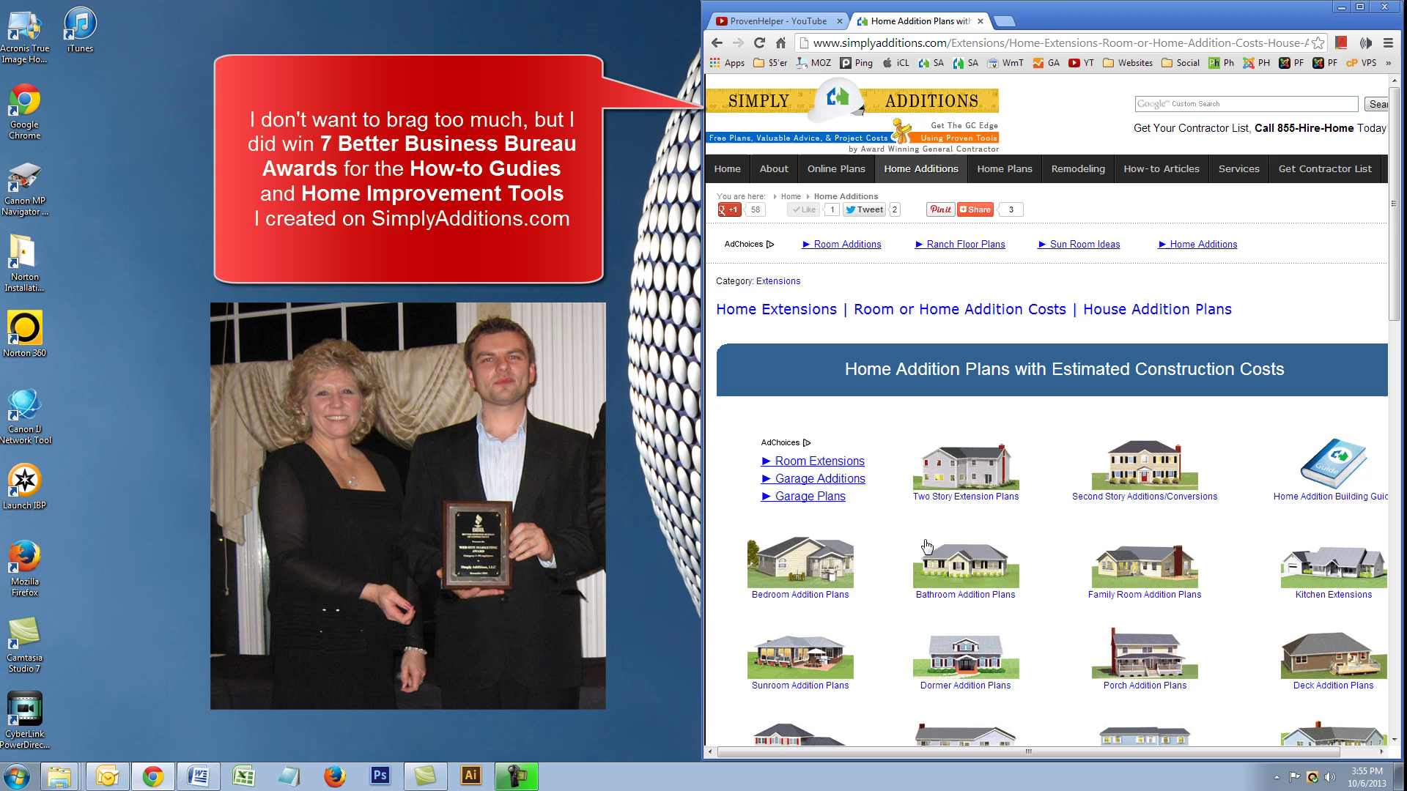
pyautogui.scroll(-1, 1062, 550)
pyautogui.scroll(1, 1087, 541)
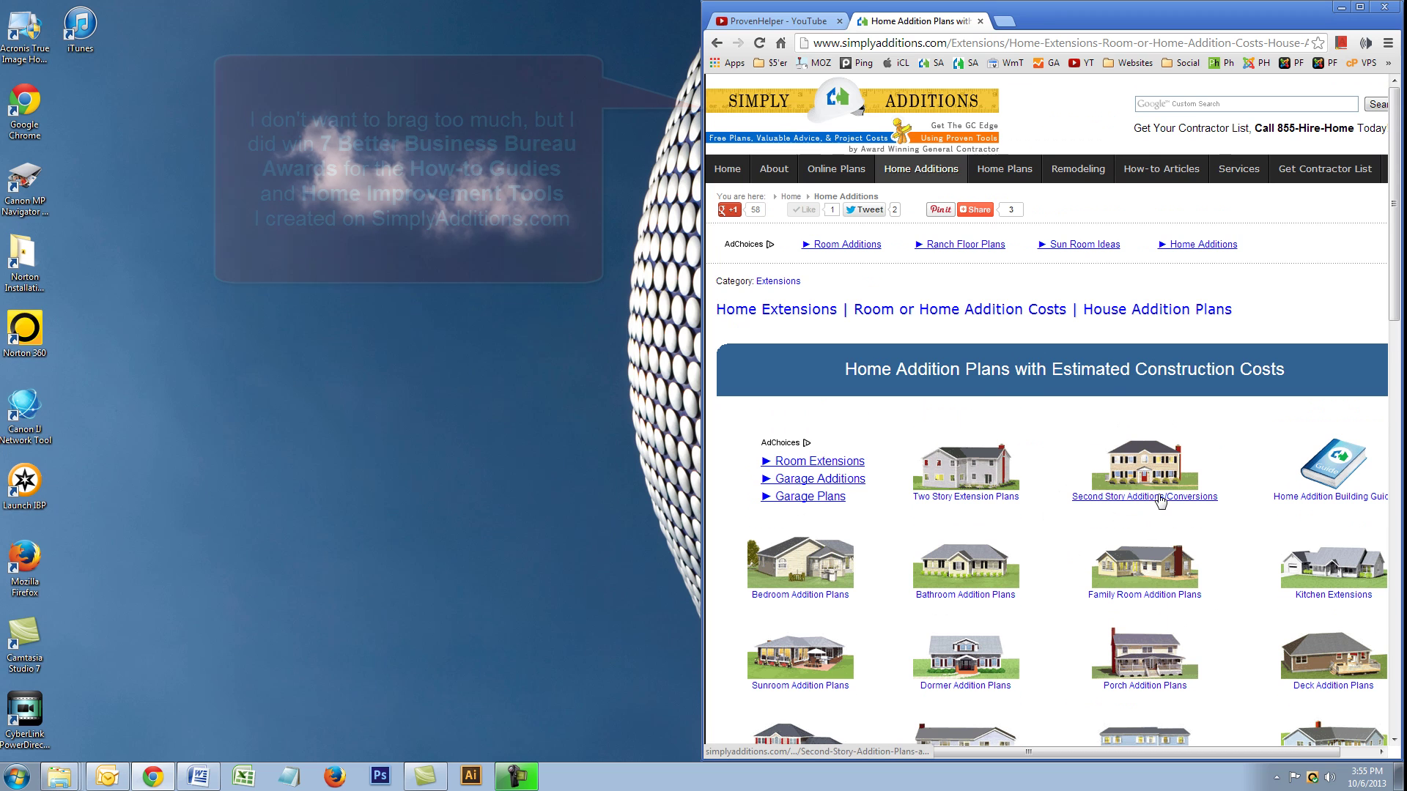
pyautogui.click(1128, 500)
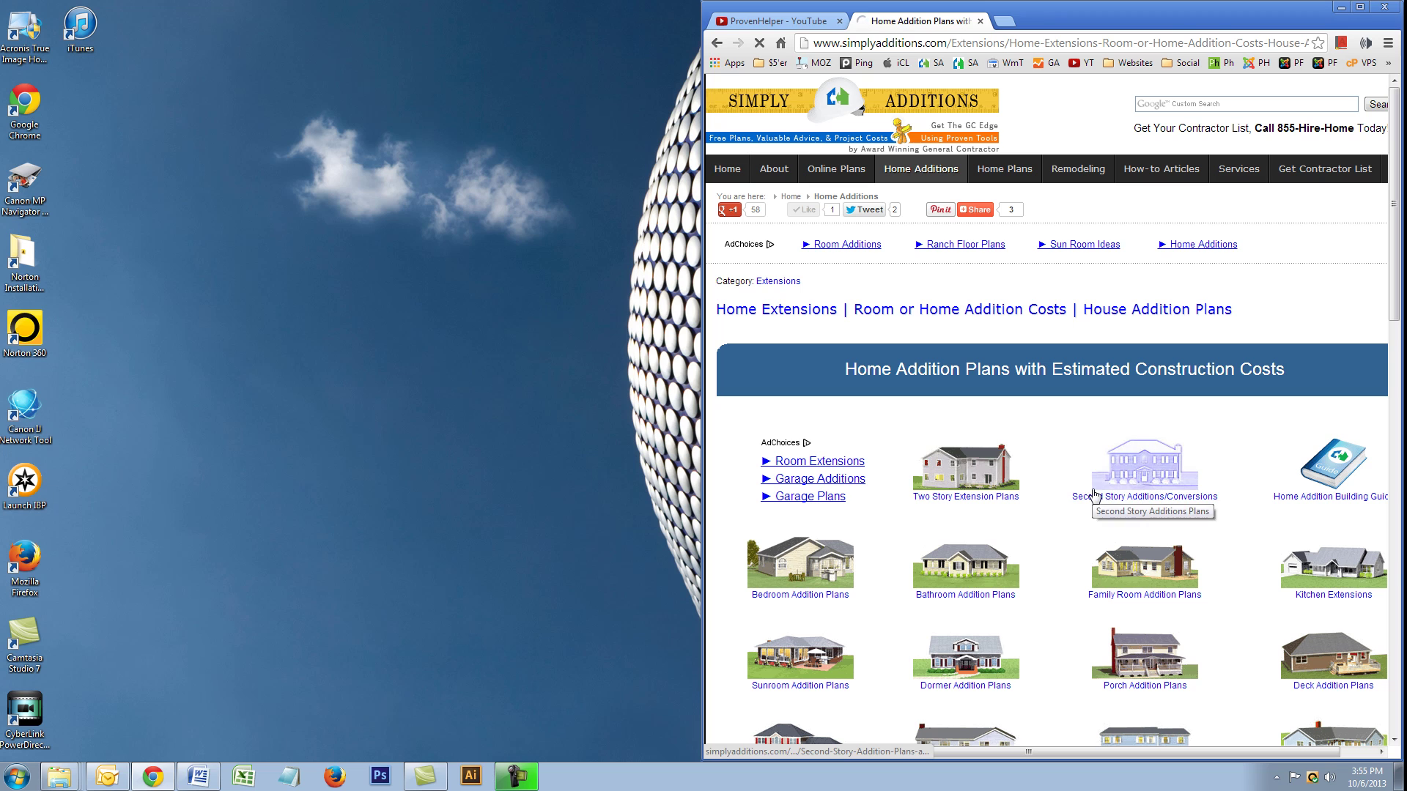
pyautogui.scroll(-1, 974, 524)
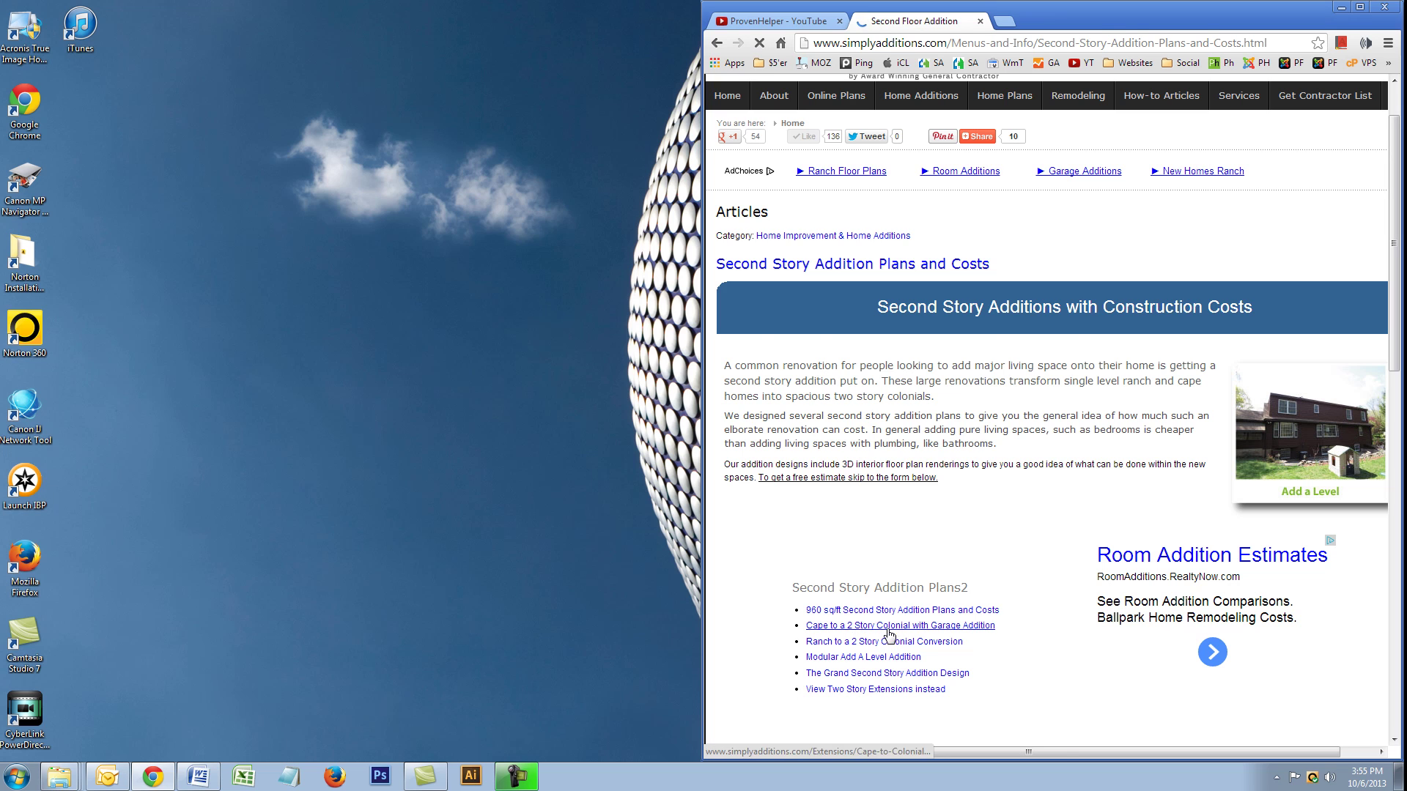
pyautogui.scroll(-1, 784, 382)
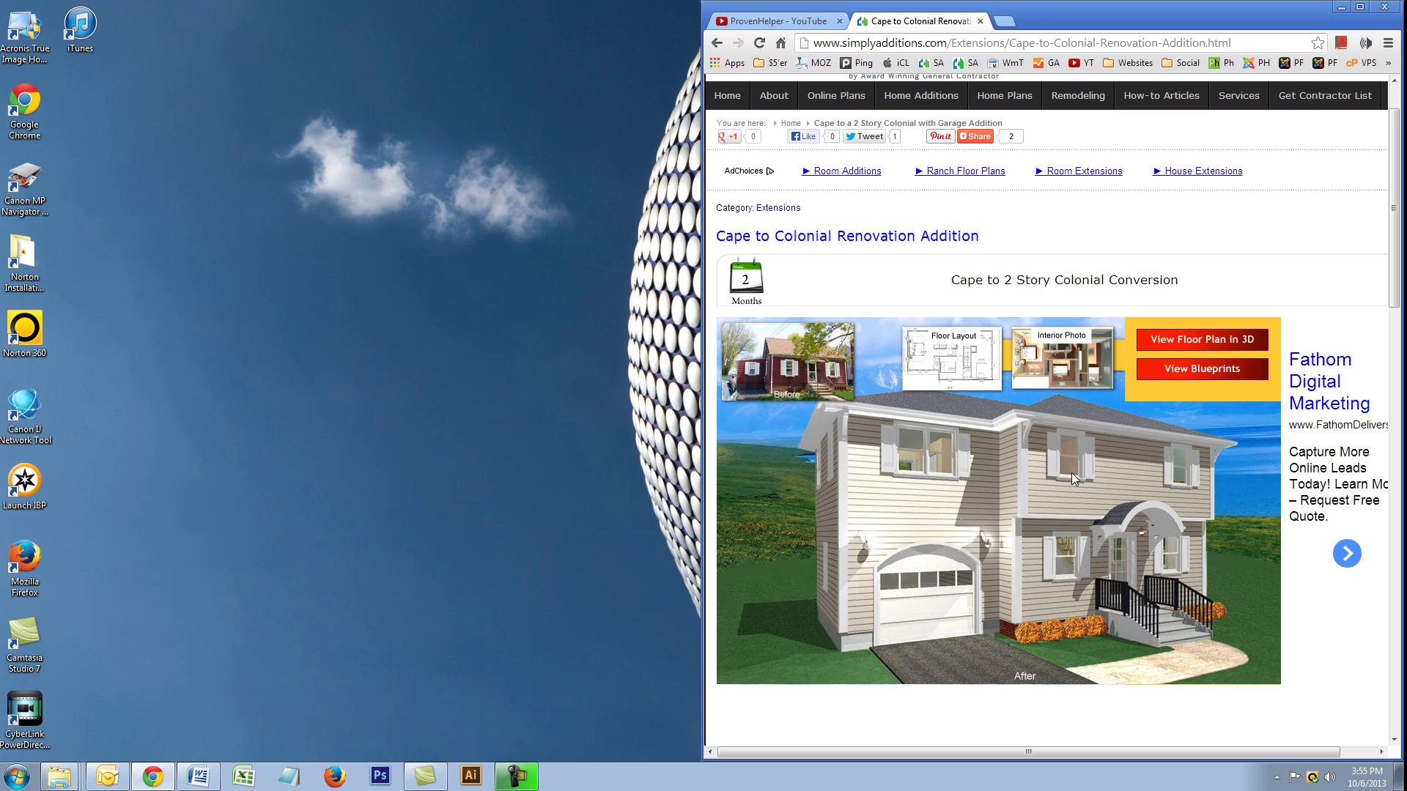
pyautogui.scroll(-4, 1035, 520)
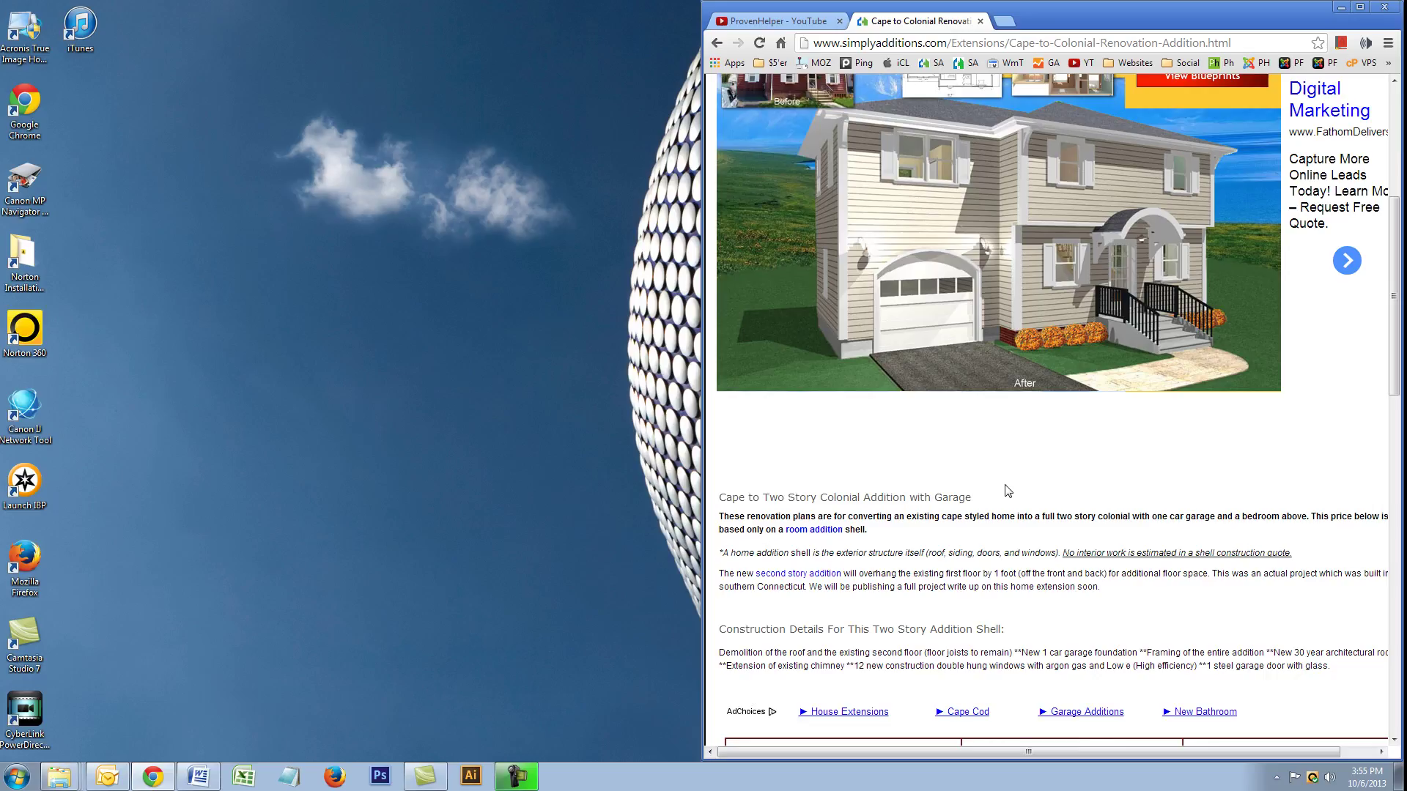